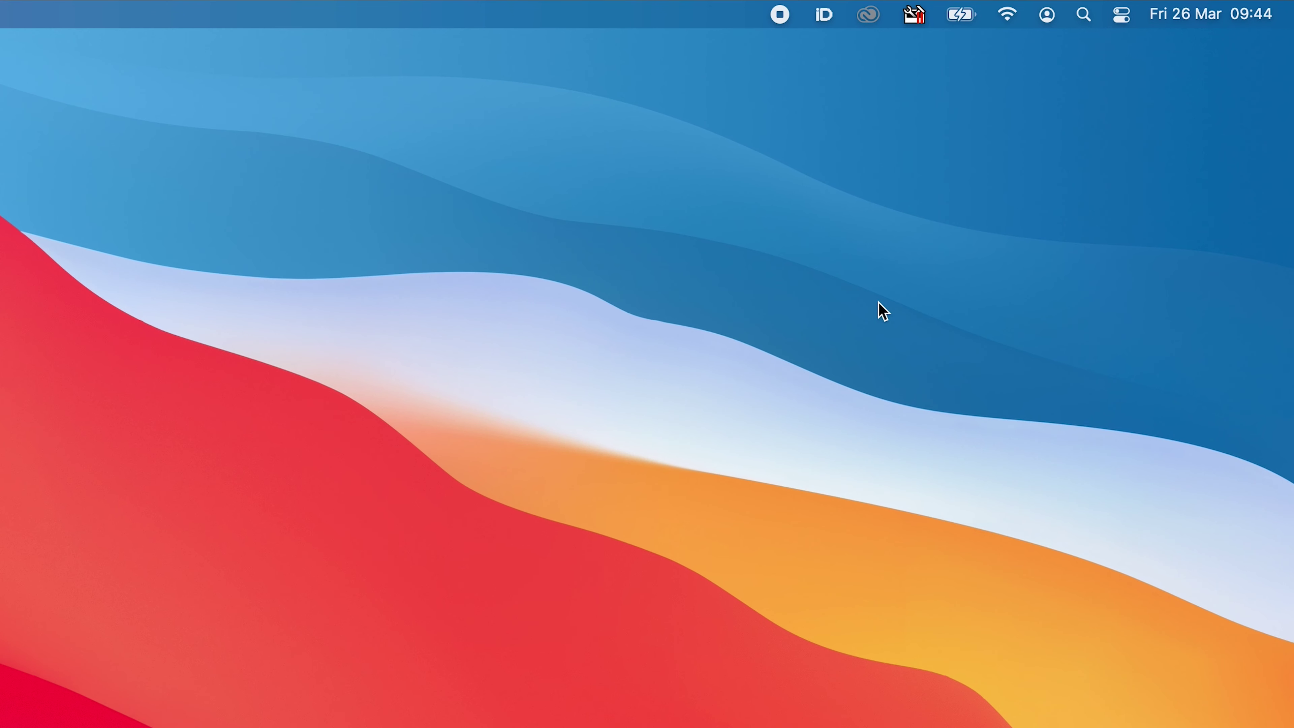
Show the Loop-back Mixer from the hidden iD tray icon's menu
{"action": "left_click", "coordinate": [835, 8]}
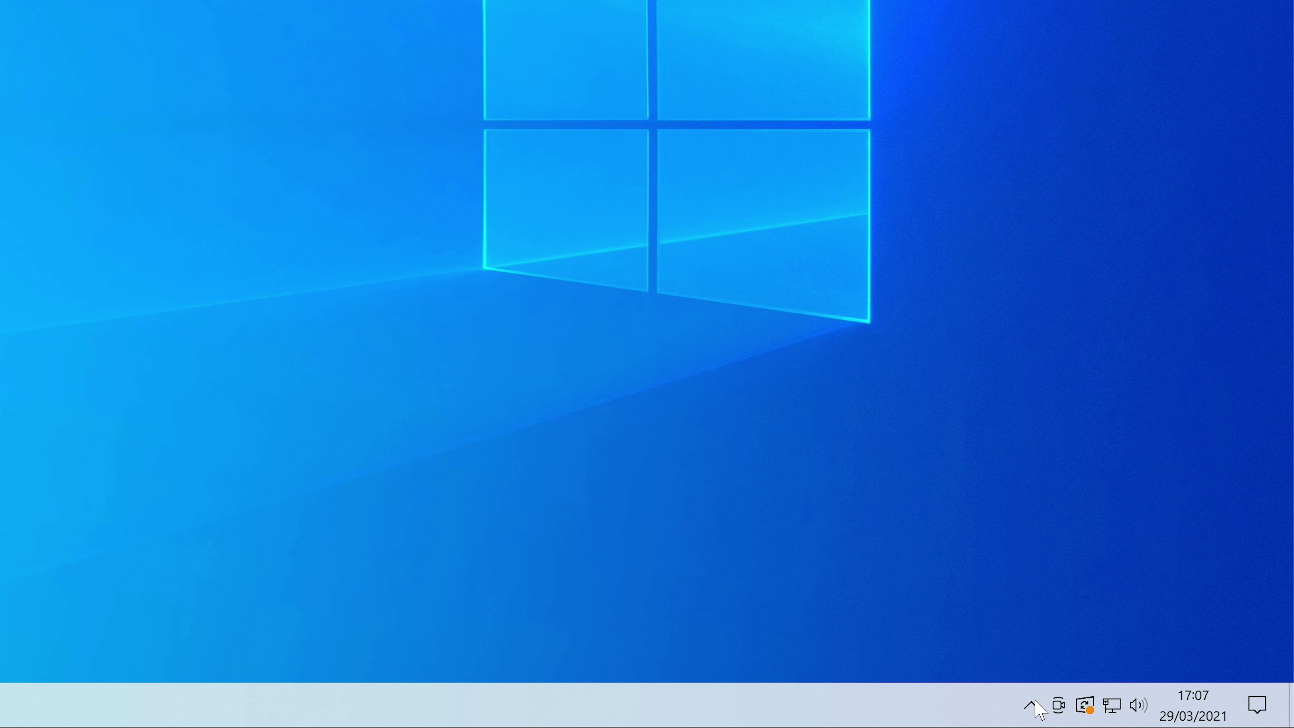
{"action": "left_click", "coordinate": [1031, 705]}
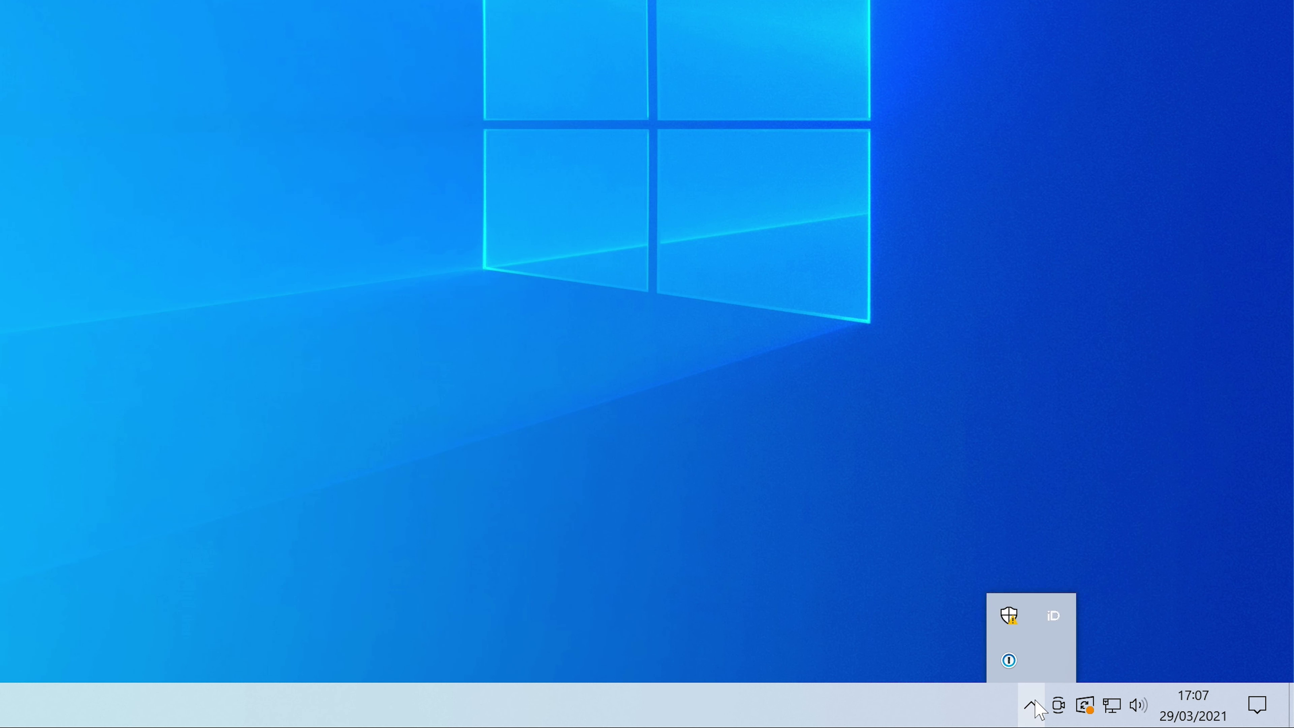
{"action": "right_click", "coordinate": [1053, 620]}
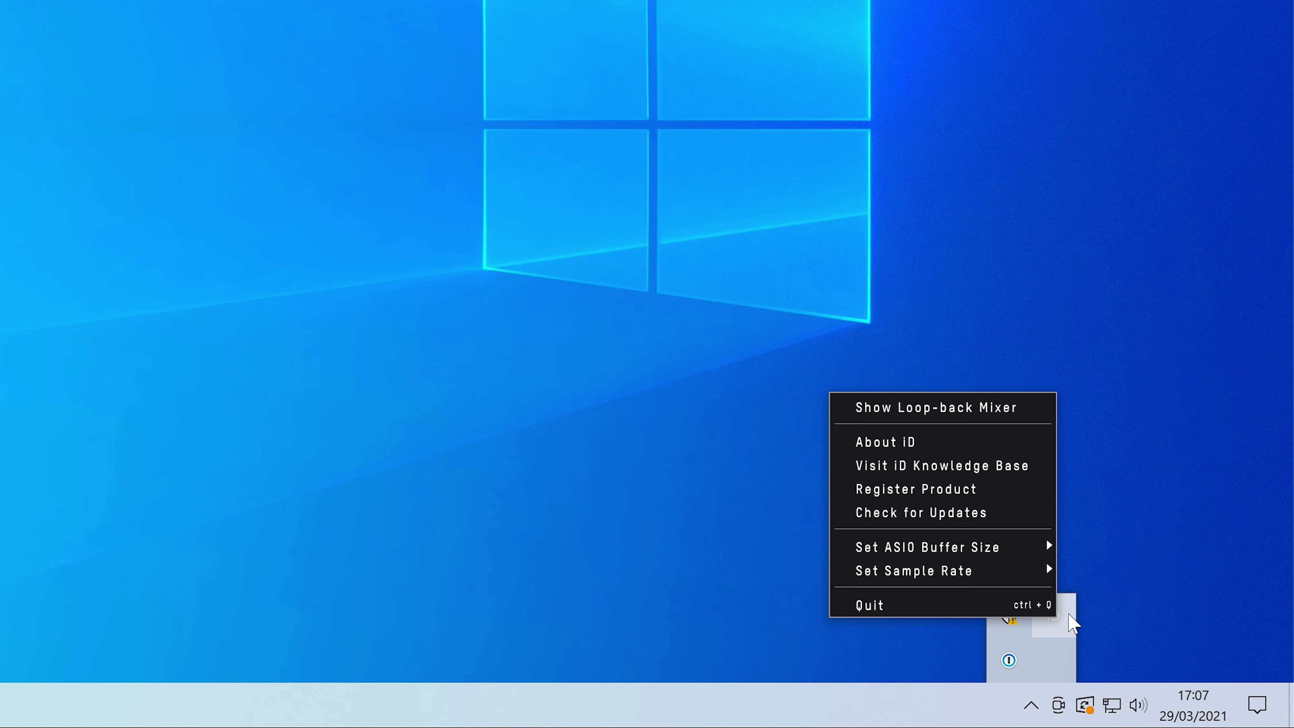
{"action": "left_click", "coordinate": [962, 414]}
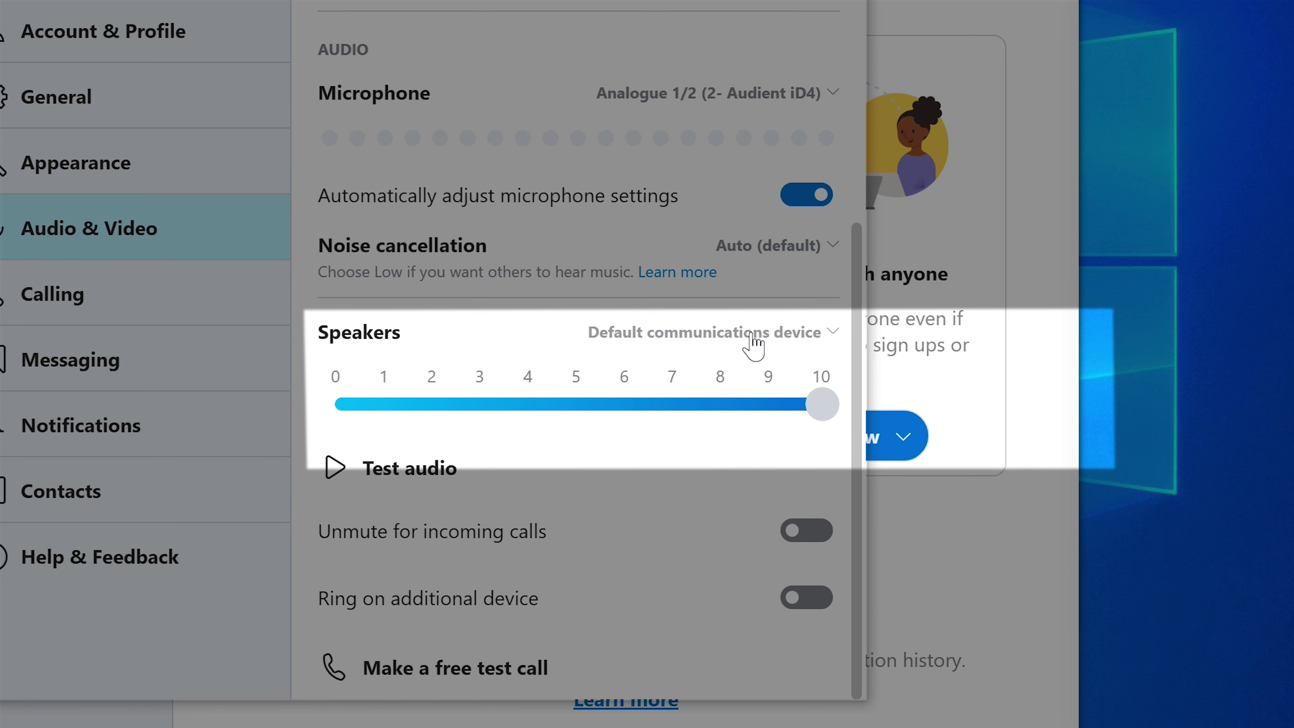
Select the iD4 and open its Stereo speaker setup: Left Analogue 1, Right Analogue 2
{"action": "left_click", "coordinate": [752, 335]}
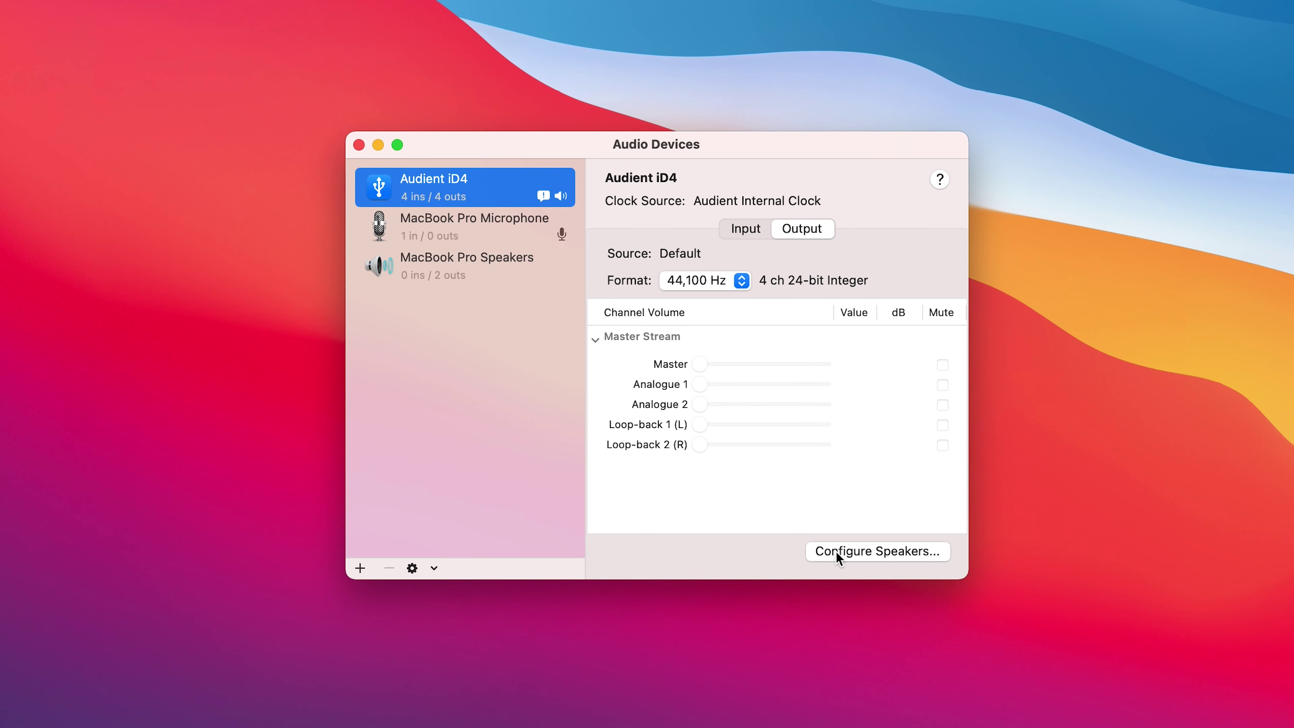
{"action": "left_click", "coordinate": [838, 556]}
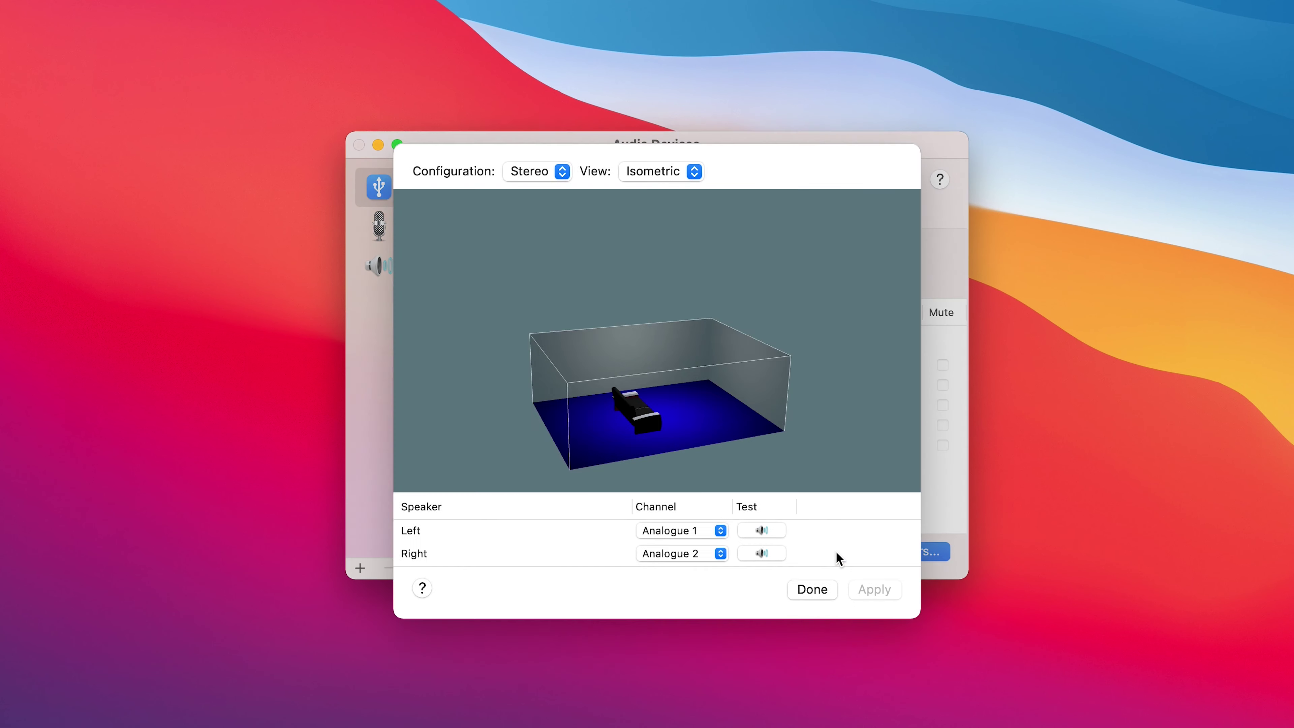
Route Left to Loop-back 1 (L) and Right to Loop-back 2 (R), then apply and close
{"action": "left_click", "coordinate": [706, 548]}
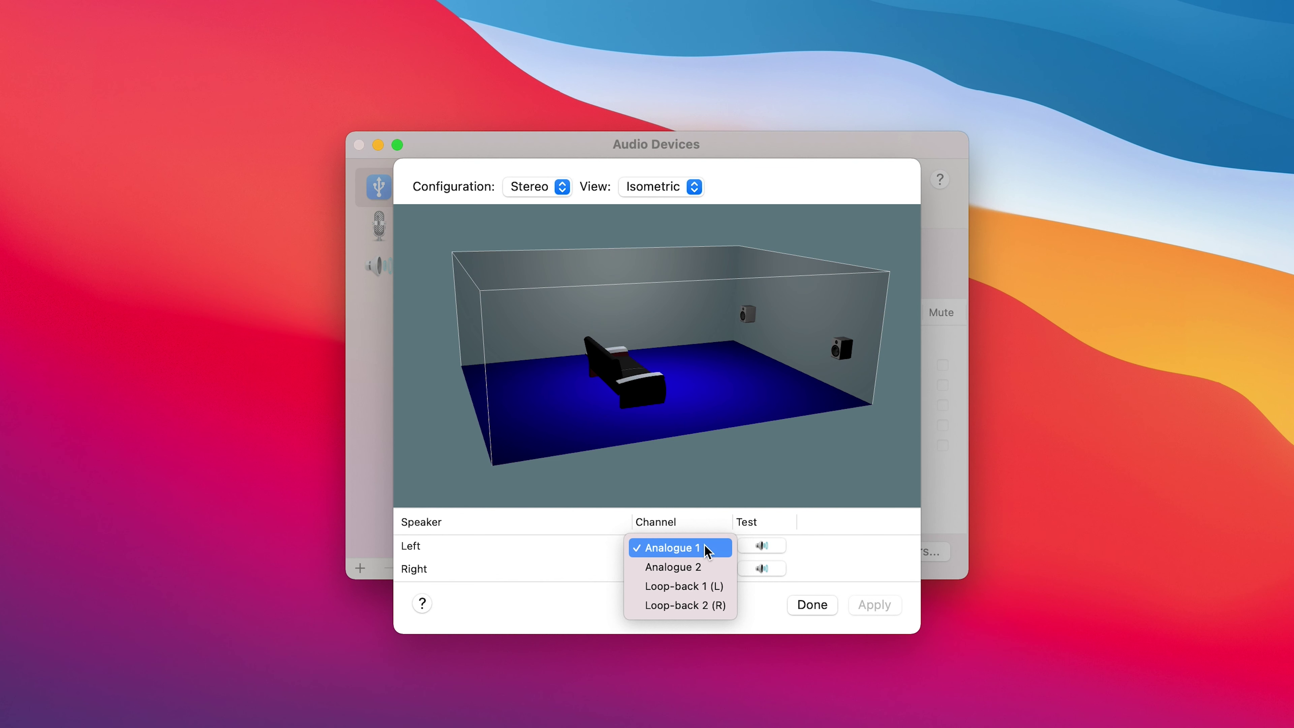
{"action": "left_click", "coordinate": [689, 585]}
{"action": "left_click", "coordinate": [682, 569]}
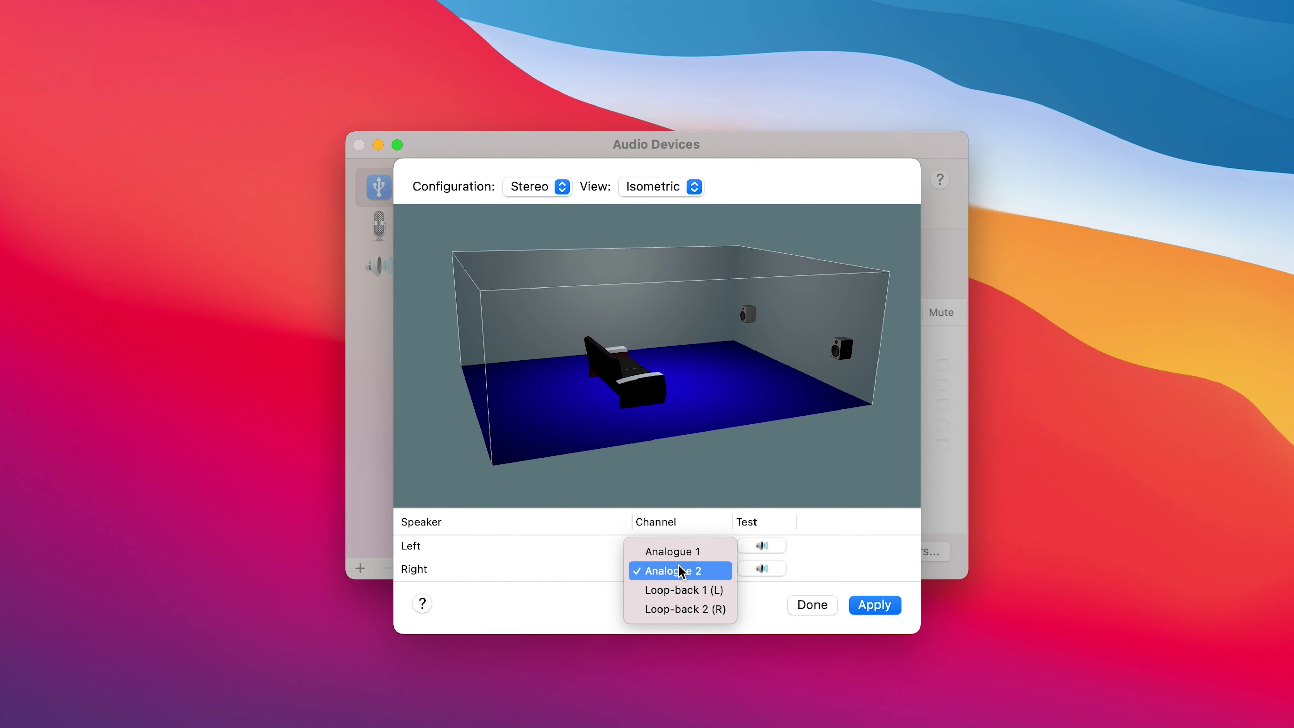
{"action": "left_click", "coordinate": [661, 609]}
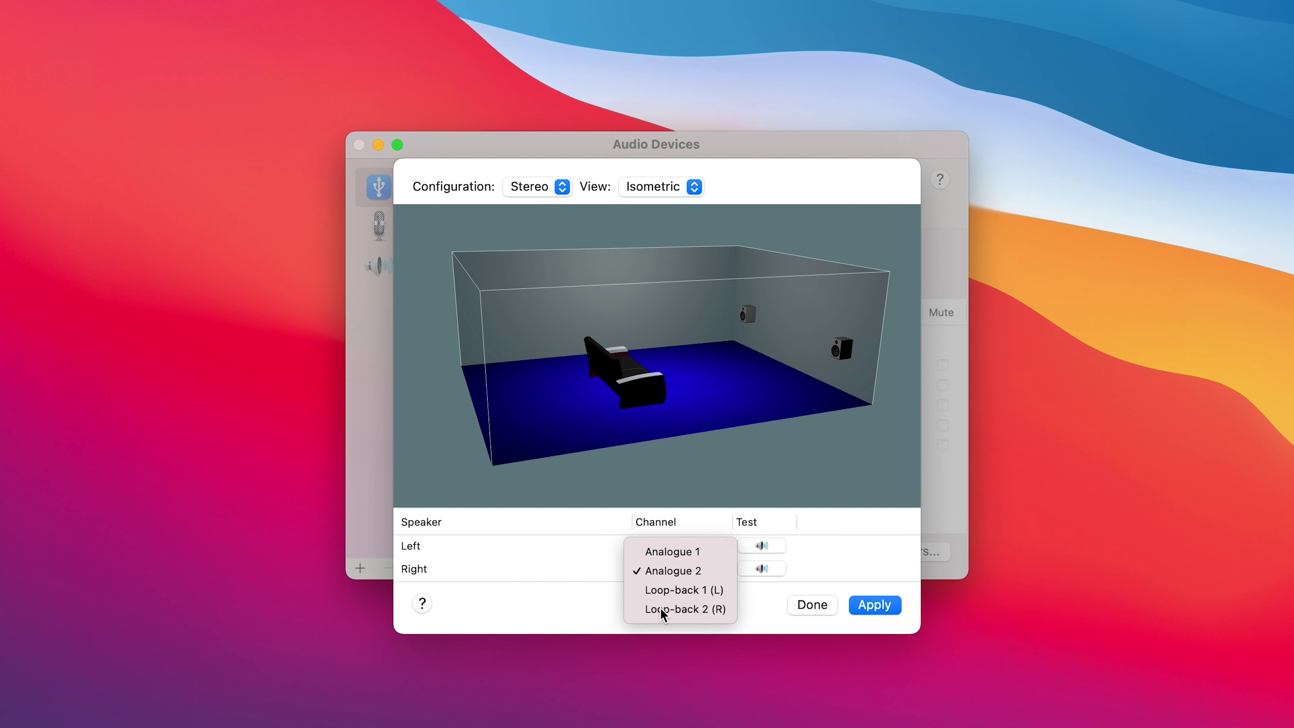
{"action": "left_click", "coordinate": [873, 606]}
{"action": "left_click", "coordinate": [820, 607]}
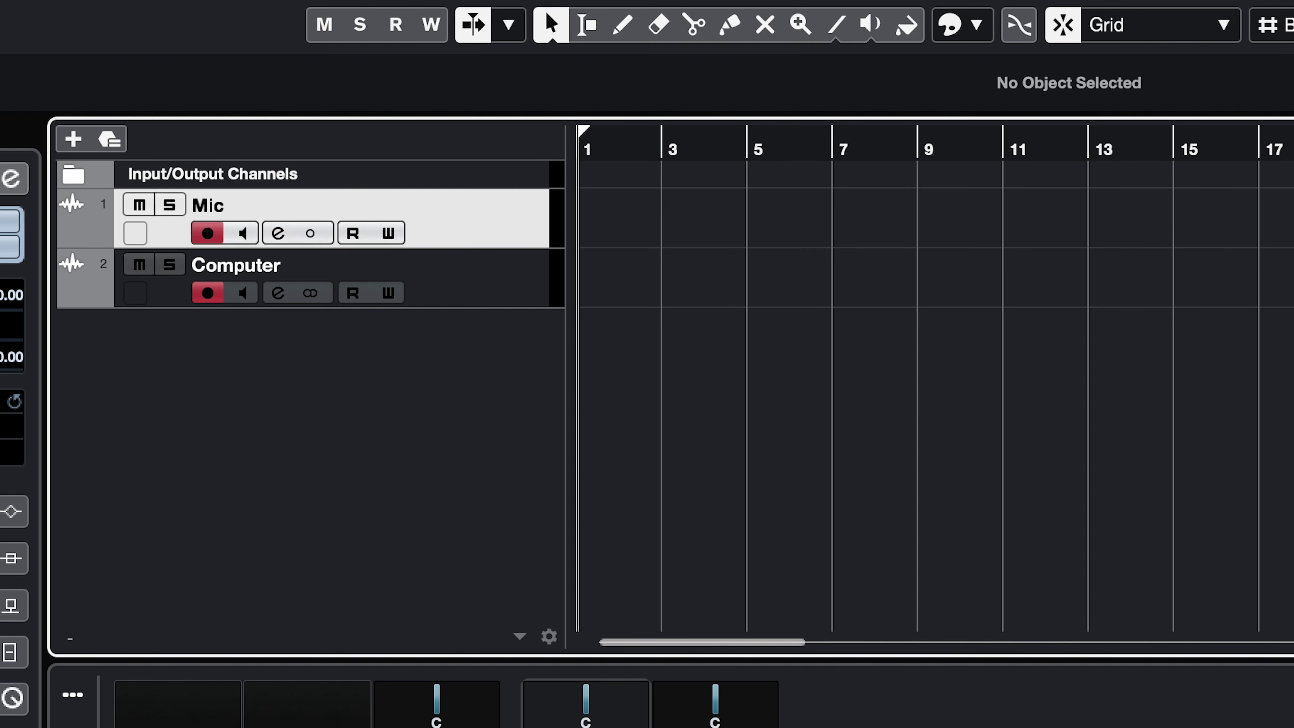
Trigger Cubase's keypad * Record shortcut in the empty Untitled1 project
{"action": "key", "text": "KP_Multiply"}
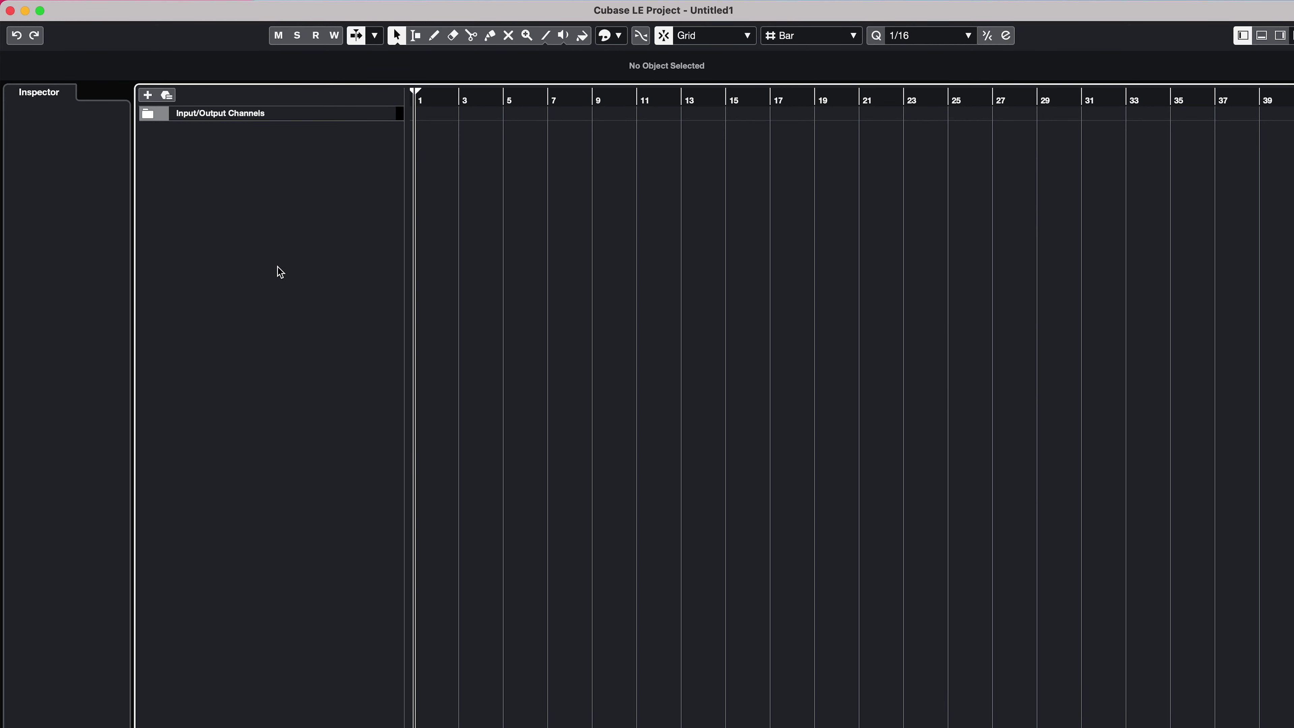
Add a mono audio track named Mic
{"action": "right_click", "coordinate": [284, 240]}
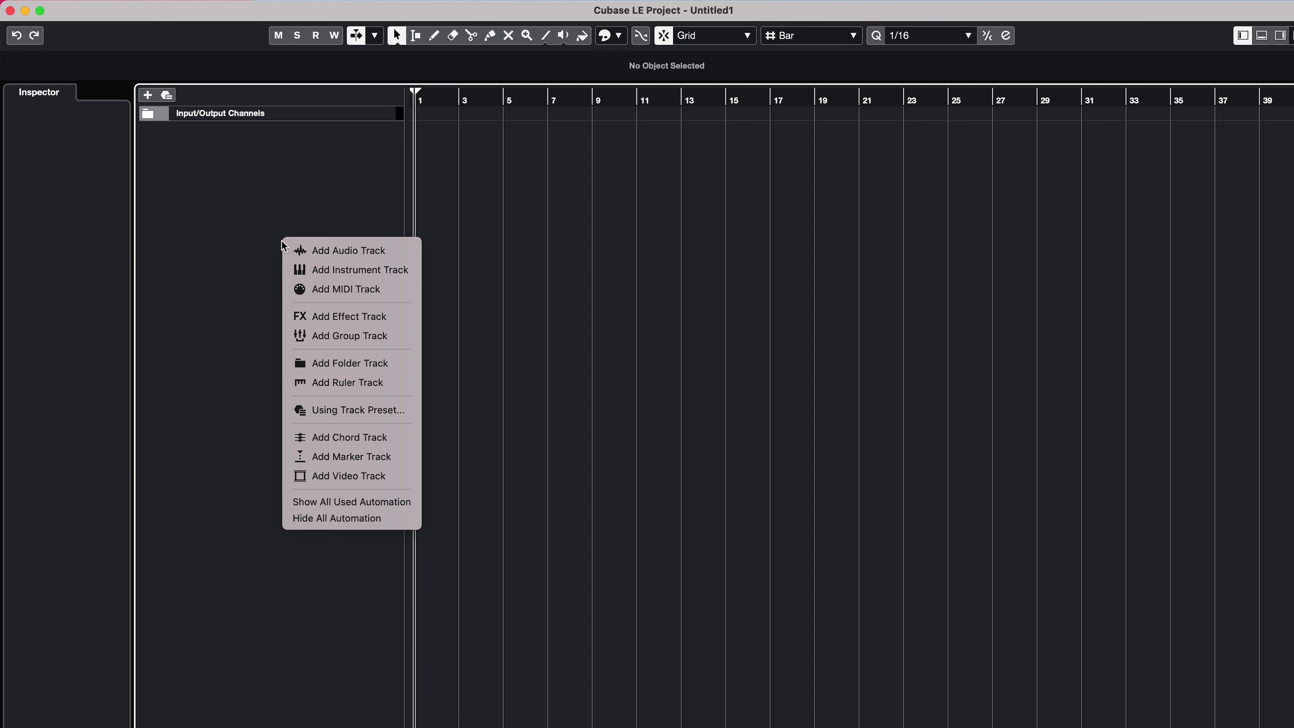
{"action": "left_click", "coordinate": [312, 252]}
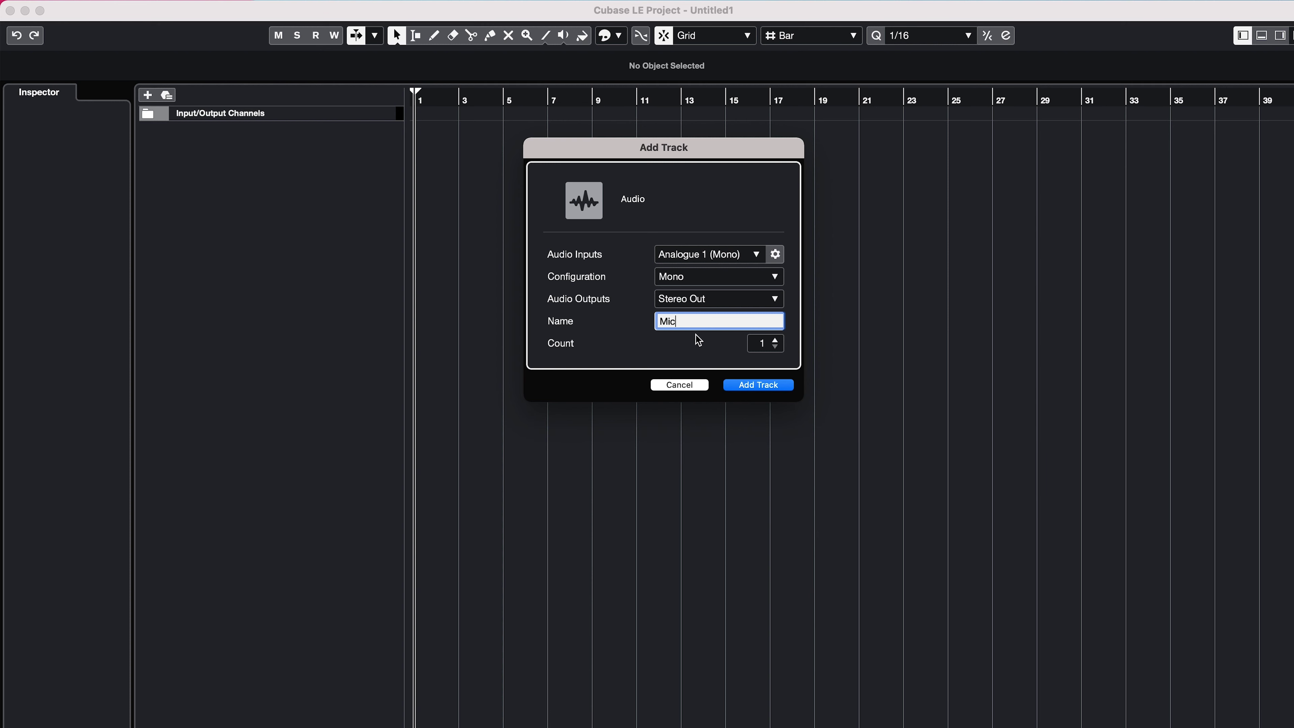
{"action": "left_click", "coordinate": [758, 385]}
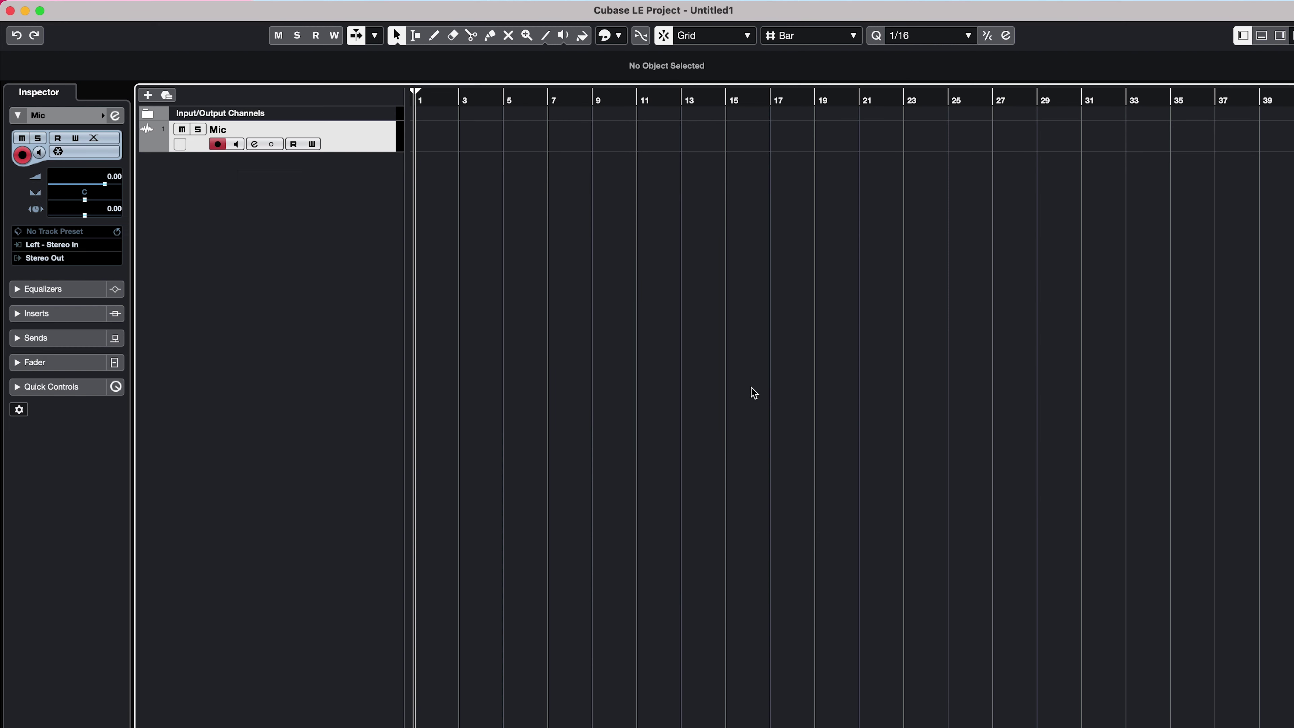
Add a stereo audio track named Computer with the Loop-back input
{"action": "right_click", "coordinate": [243, 194]}
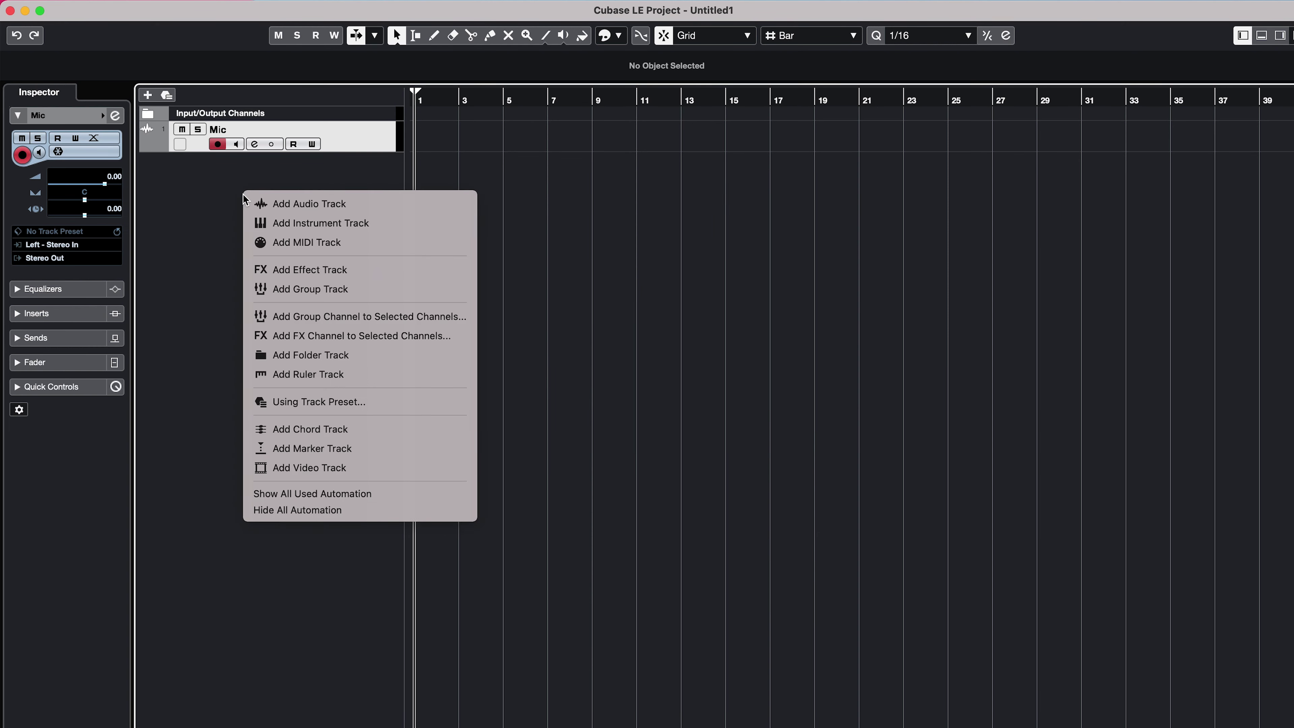
{"action": "left_click", "coordinate": [277, 205]}
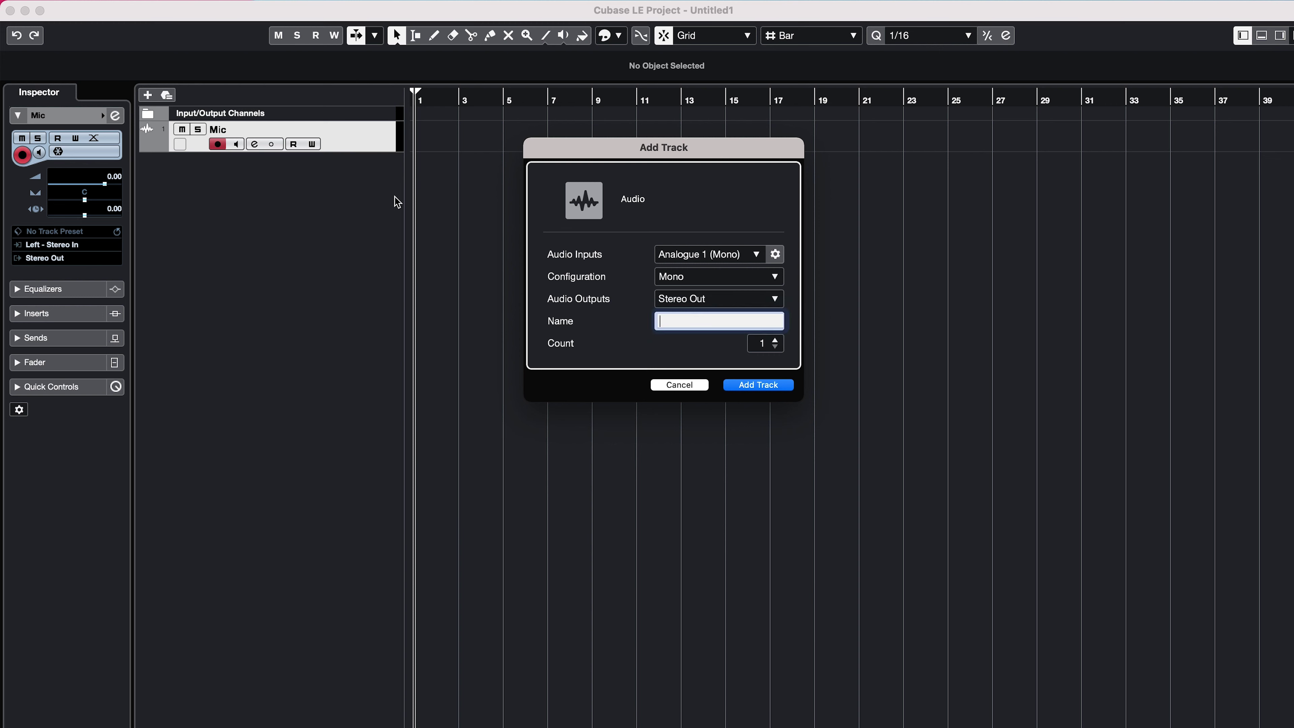
{"action": "left_click", "coordinate": [762, 253]}
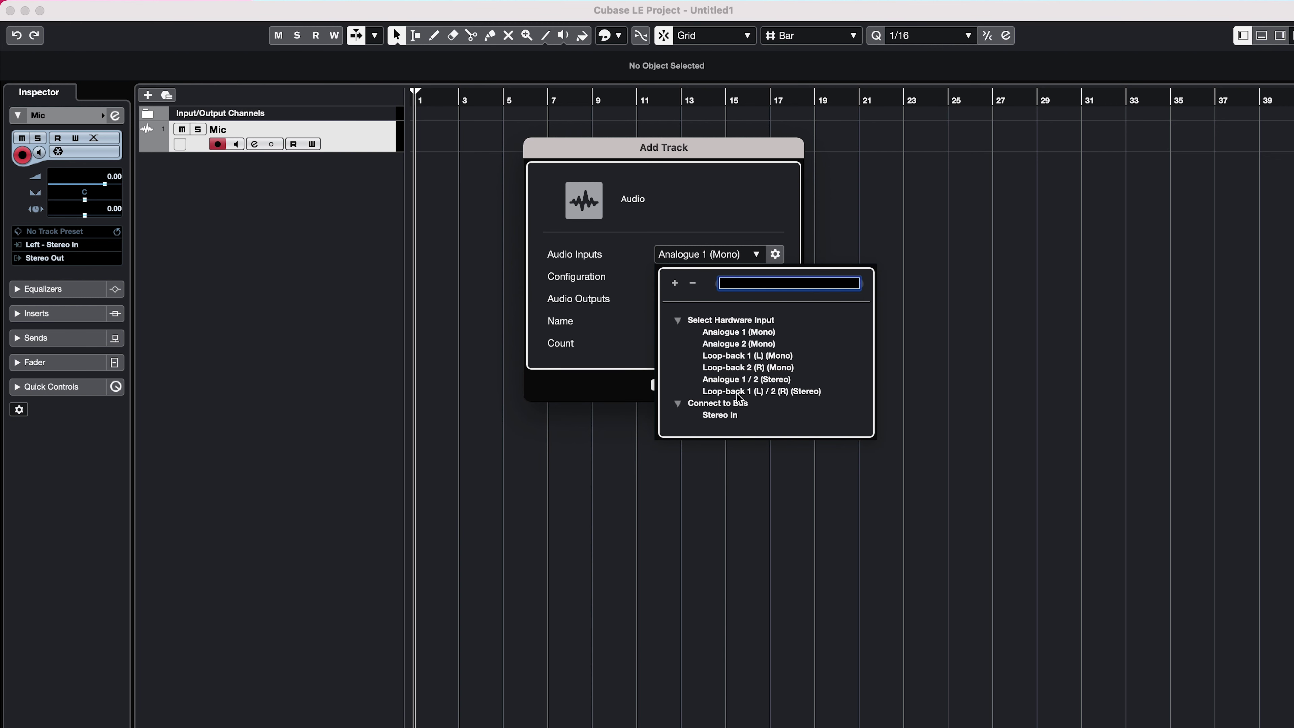
{"action": "key", "text": "Escape"}
{"action": "left_click", "coordinate": [688, 323]}
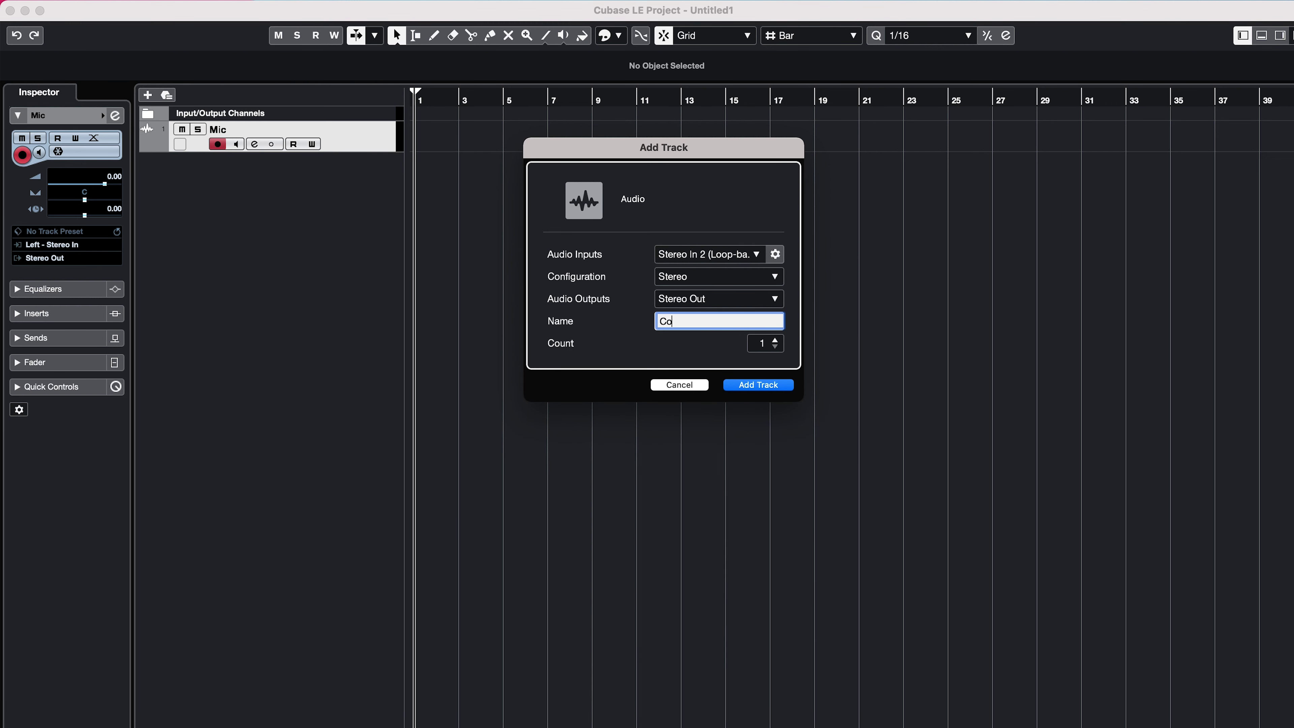
{"action": "left_click", "coordinate": [791, 389]}
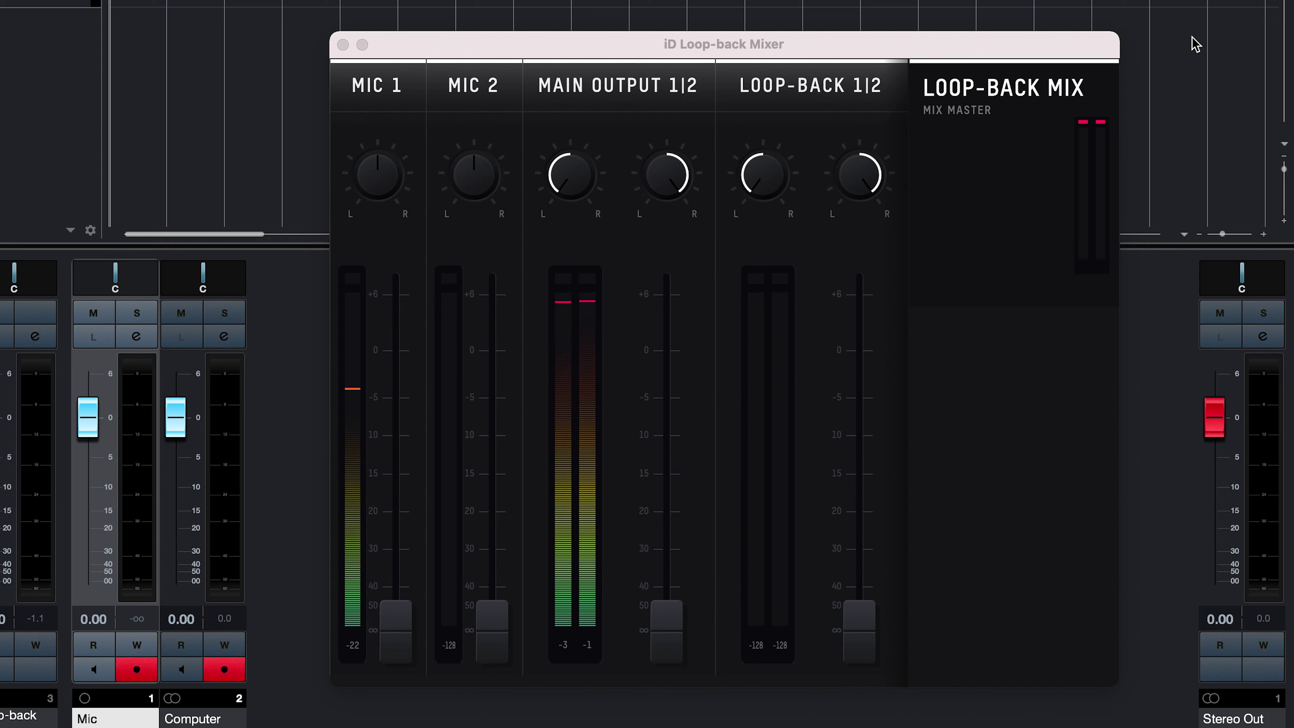
Raise the MAIN OUTPUT 1|2 fader and reset it to 0 dB
{"action": "left_click", "coordinate": [1068, 34]}
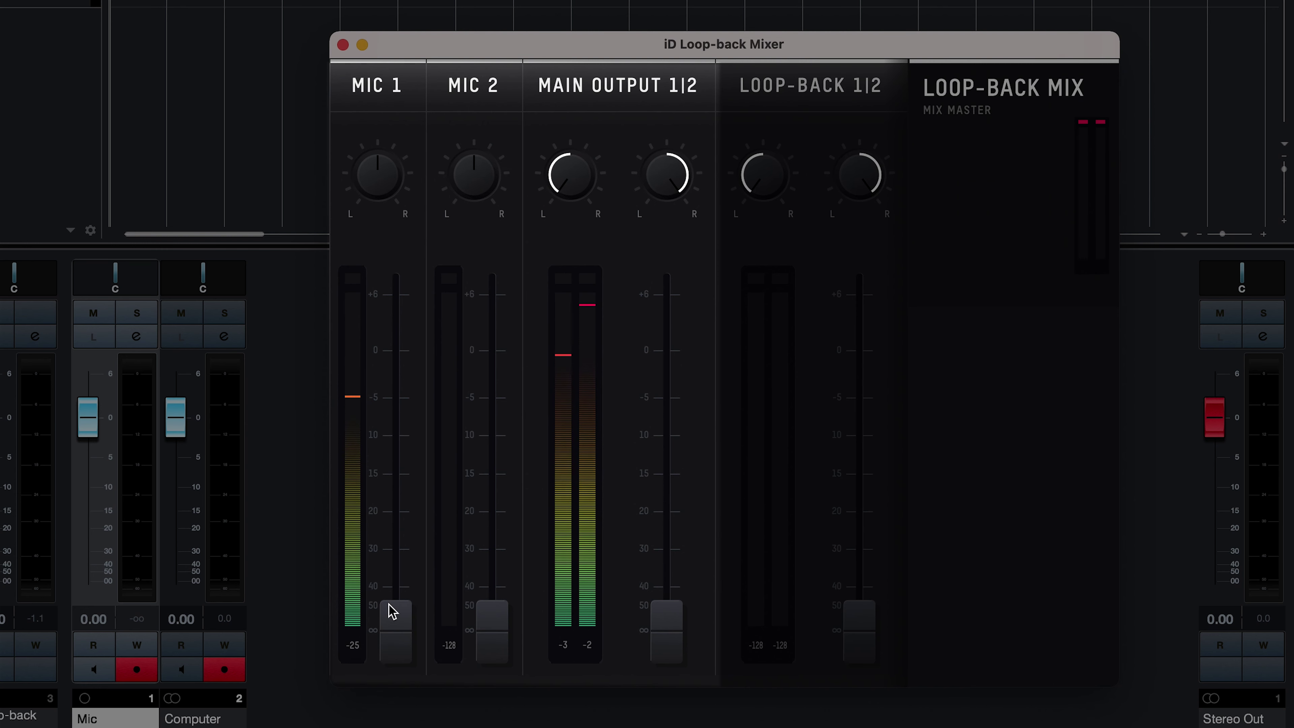
{"action": "left_click_drag", "start_coordinate": [655, 618], "coordinate": [669, 488]}
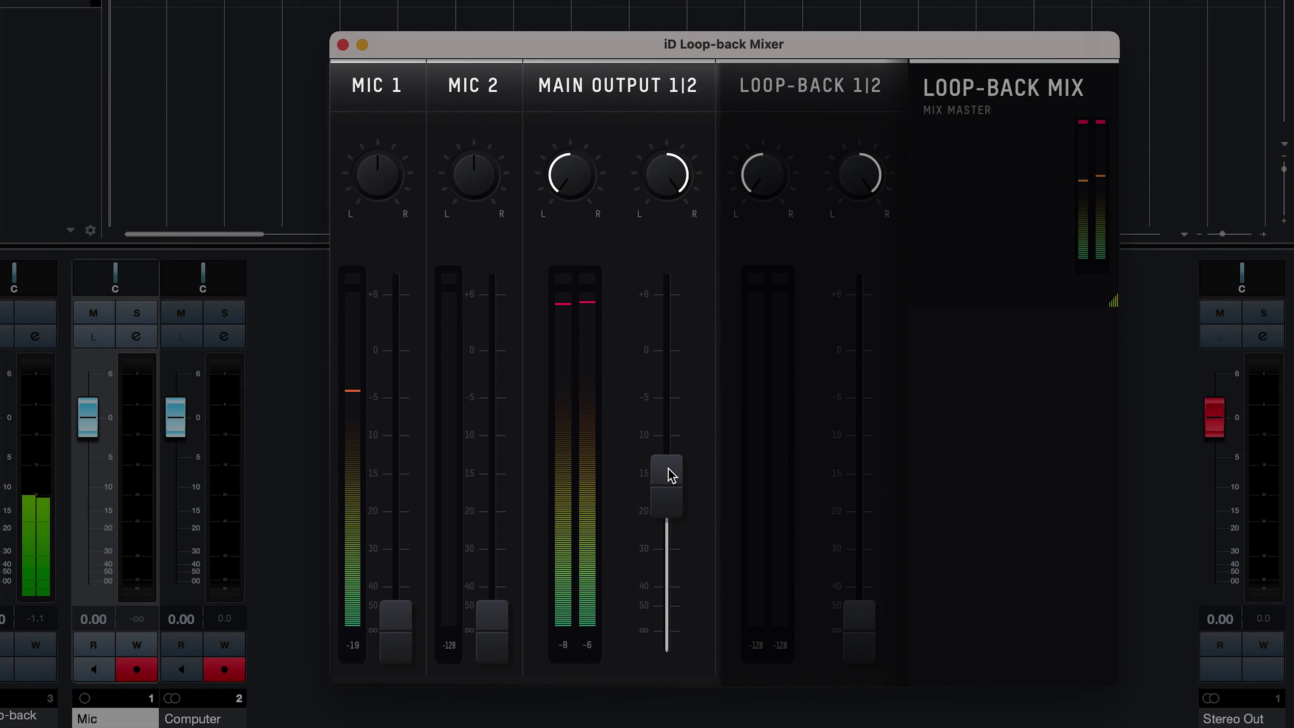
{"action": "double_click", "coordinate": [670, 488]}
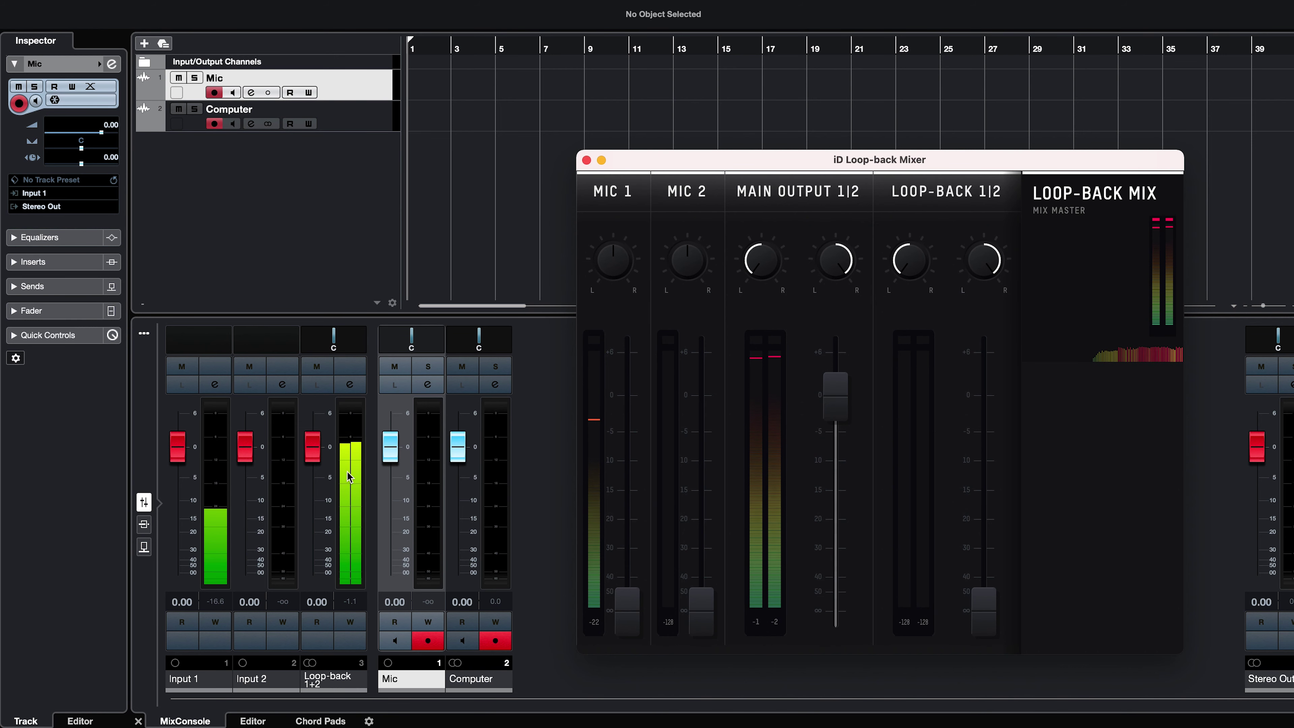
Close the Loop-back Mixer and record test takes Mic_01 and Computer_01 with keypad *
{"action": "left_click", "coordinate": [435, 235]}
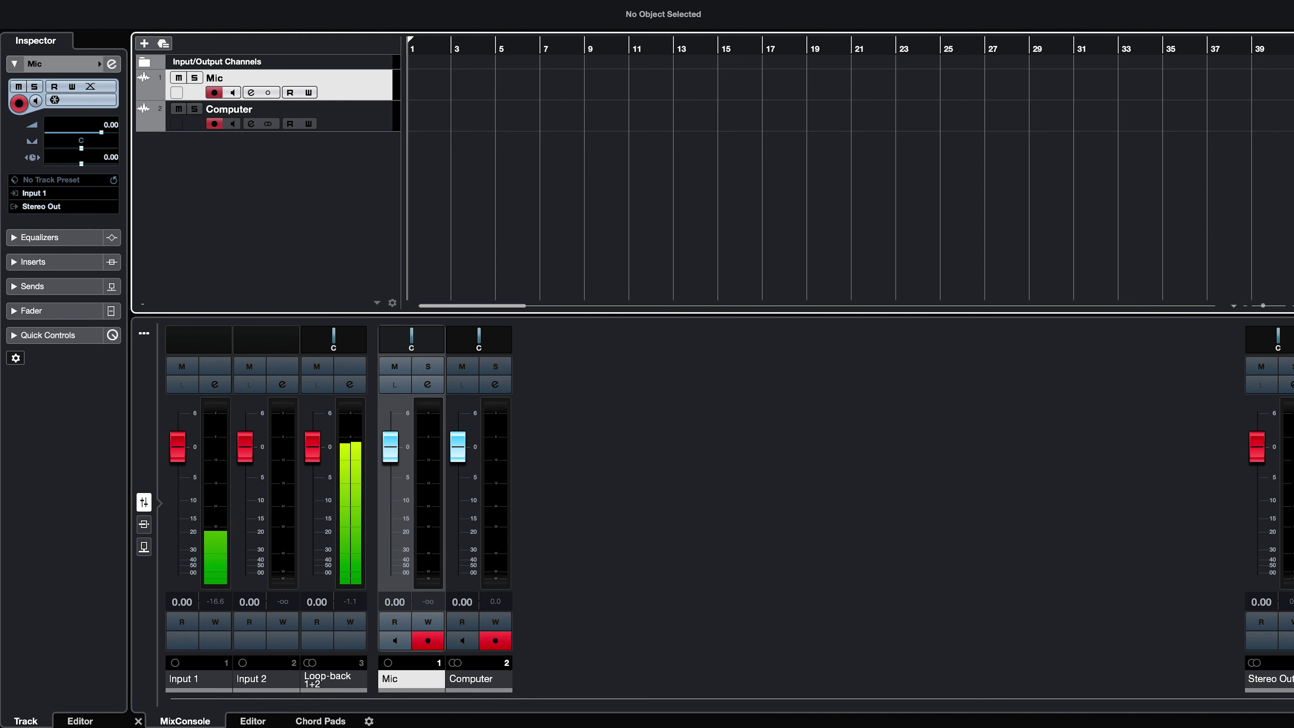
{"action": "key", "text": "KP_Multiply"}
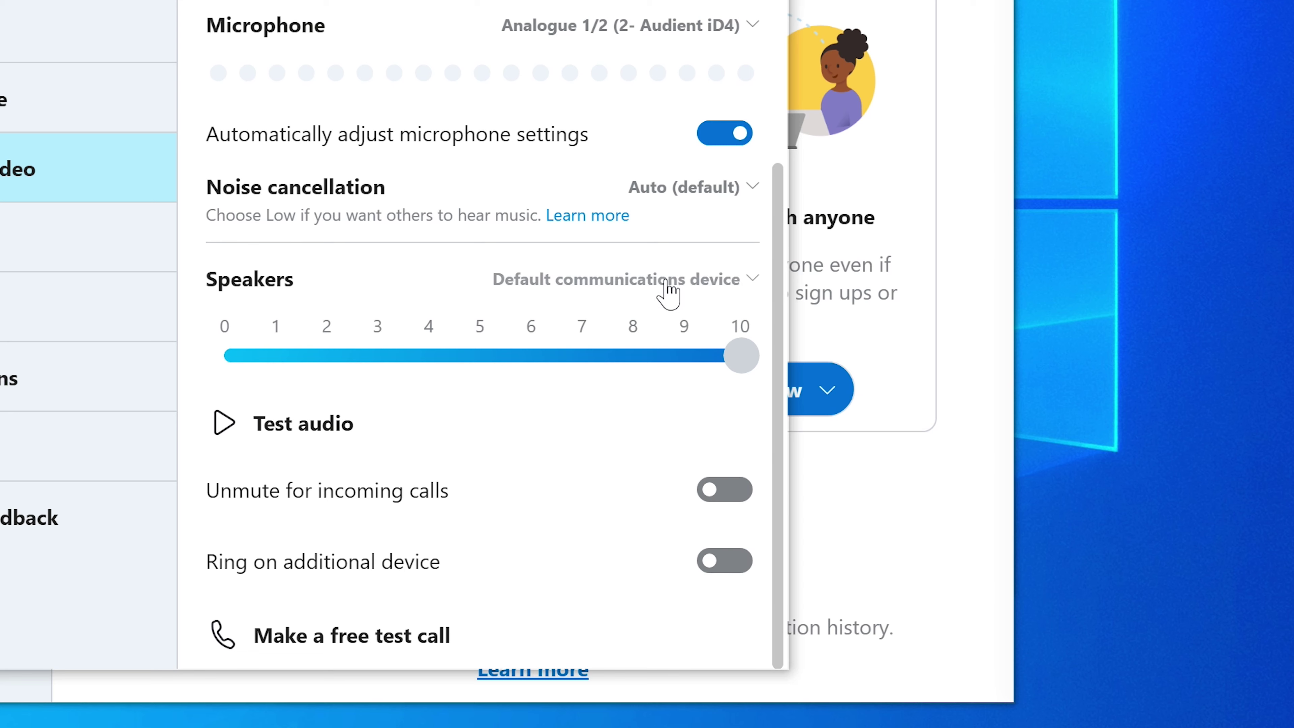
Set Skype's Speakers device to Loop-back 1/2 (2- Audient iD4)
{"action": "left_click", "coordinate": [667, 280]}
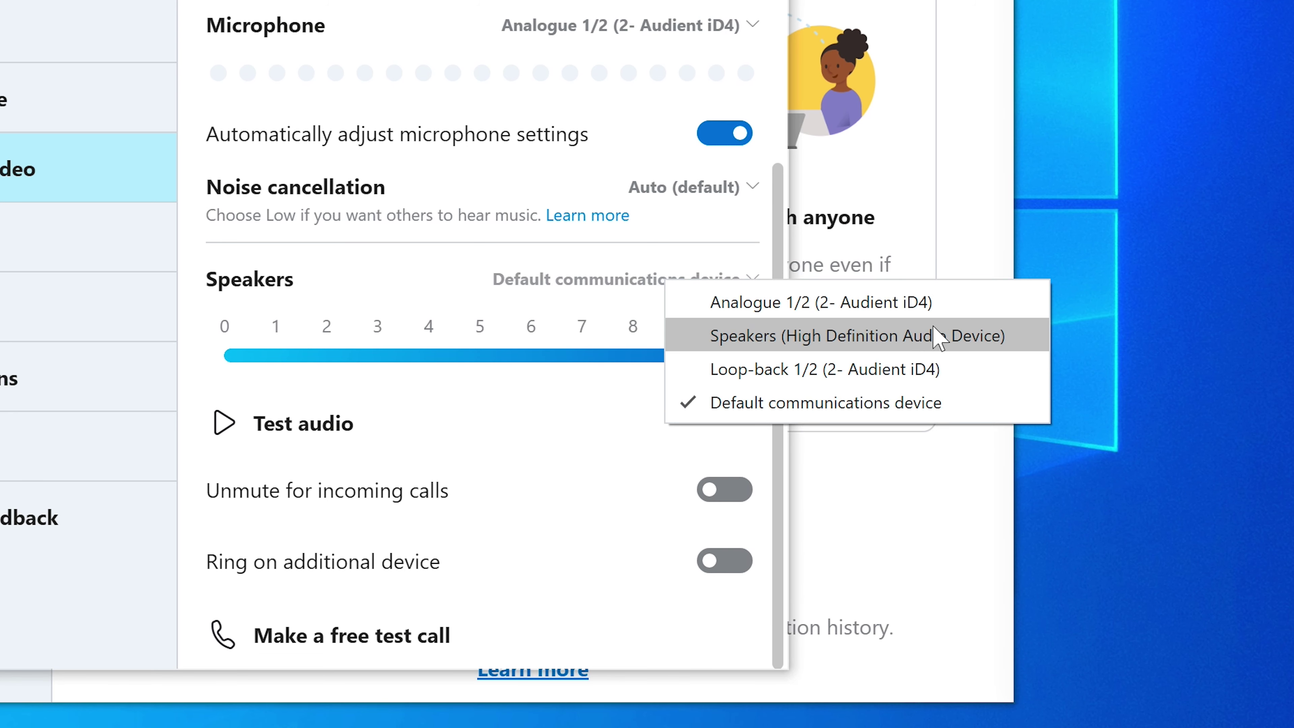
{"action": "left_click", "coordinate": [1011, 371]}
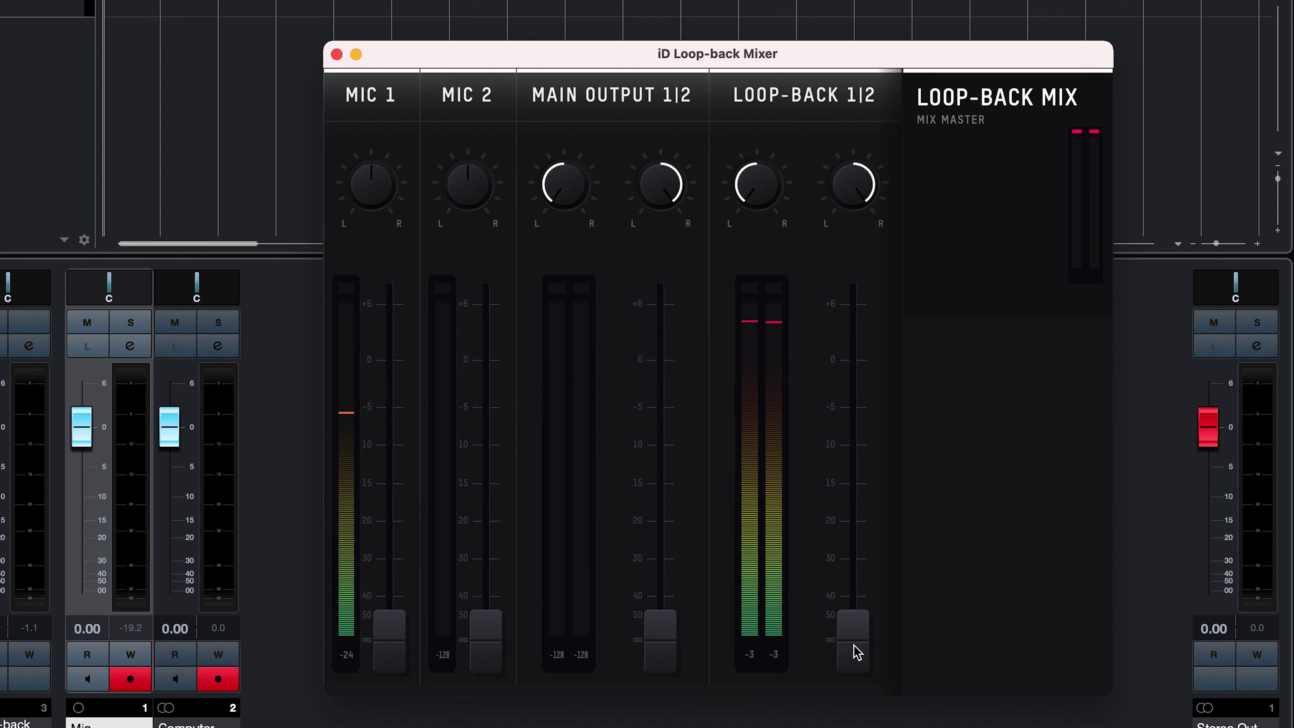
Drag the LOOP-BACK 1|2 fader from the bottom up to 0 dB
{"action": "left_click_drag", "start_coordinate": [857, 653], "coordinate": [859, 487]}
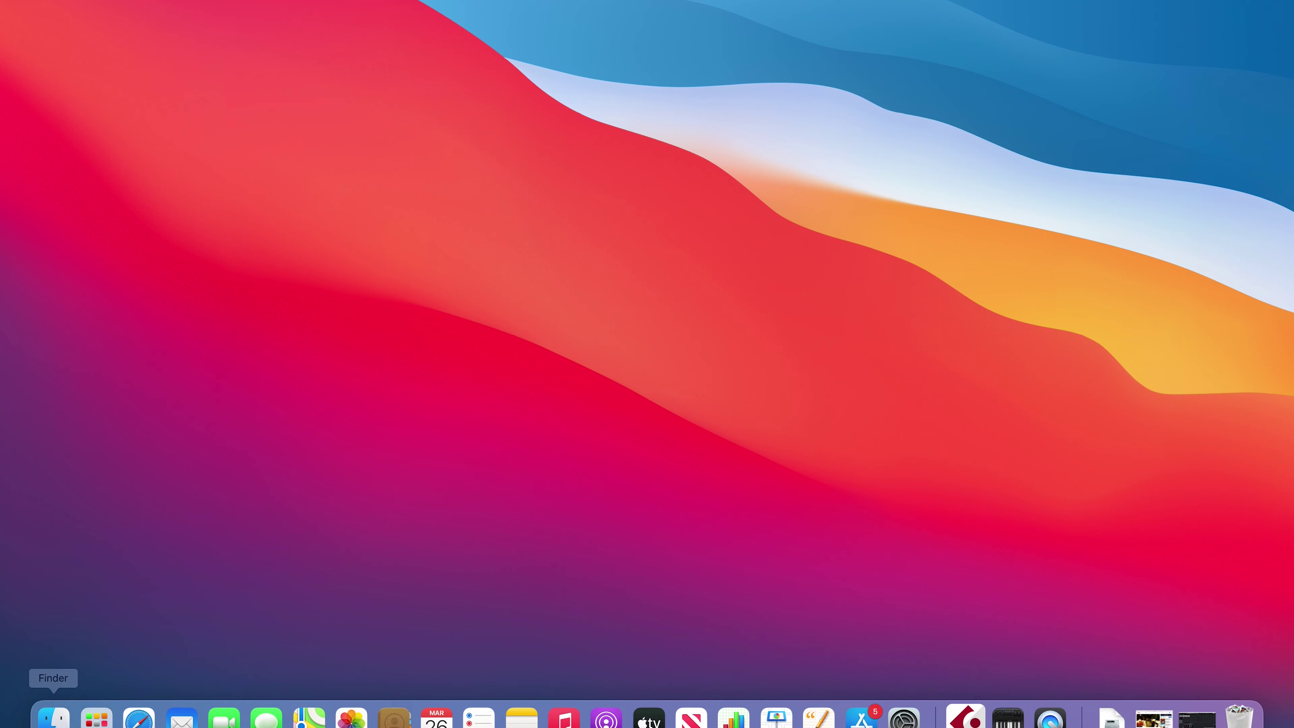
Launch Audio MIDI Setup via Finder's Applications > Utilities, then close Finder
{"action": "left_click", "coordinate": [56, 718]}
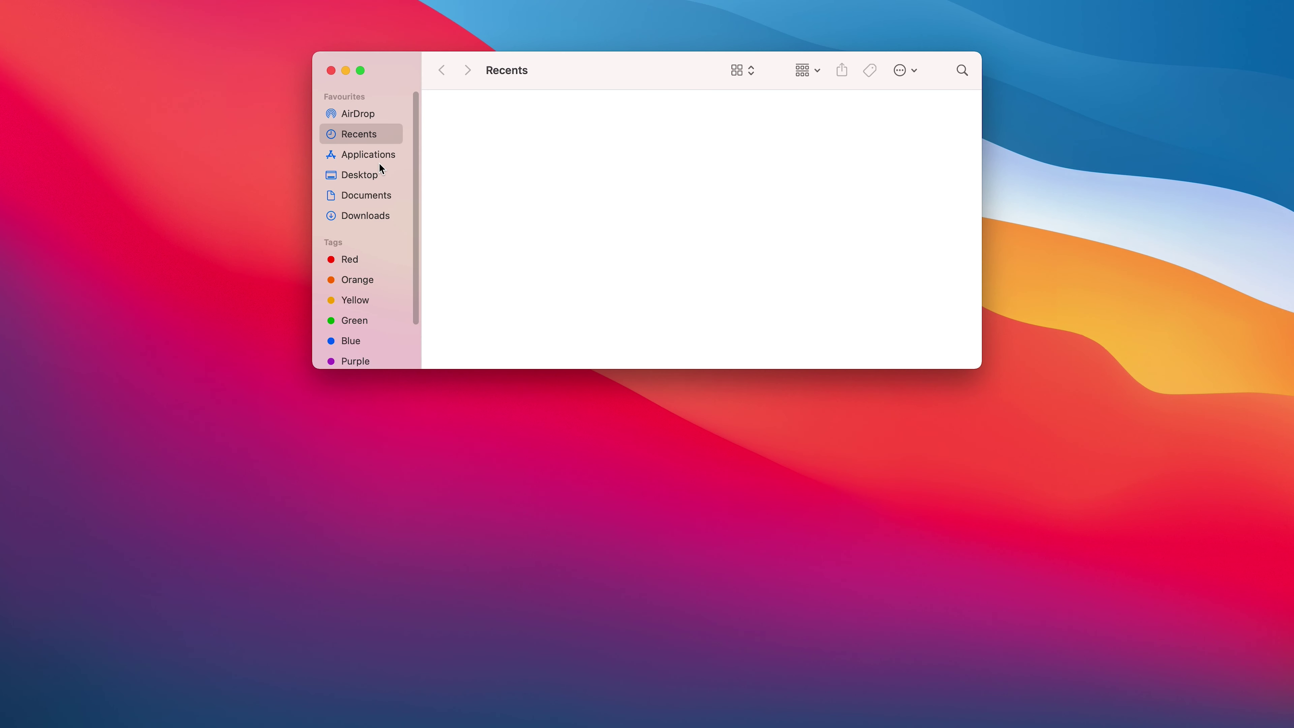
{"action": "left_click", "coordinate": [376, 159]}
{"action": "scroll", "coordinate": [514, 294], "scroll_direction": "down", "scroll_amount": 10}
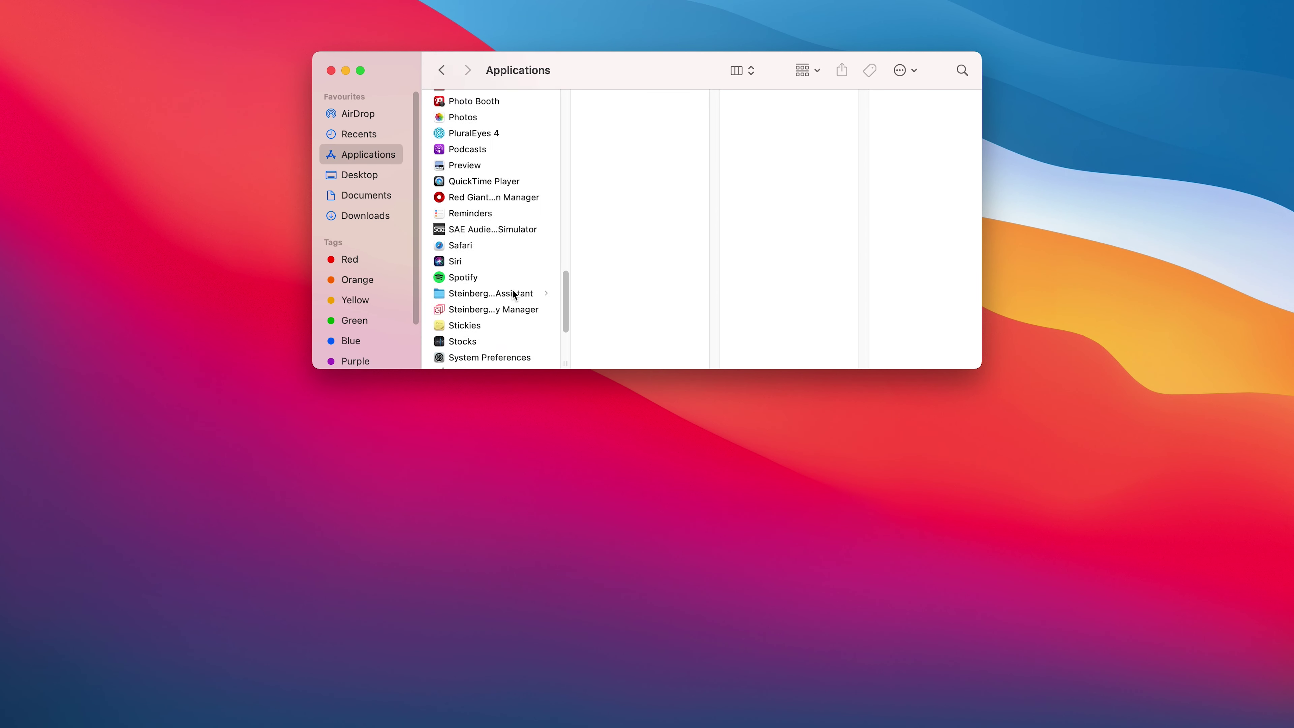
{"action": "scroll", "coordinate": [514, 293], "scroll_direction": "down", "scroll_amount": 5}
{"action": "left_click", "coordinate": [486, 312]}
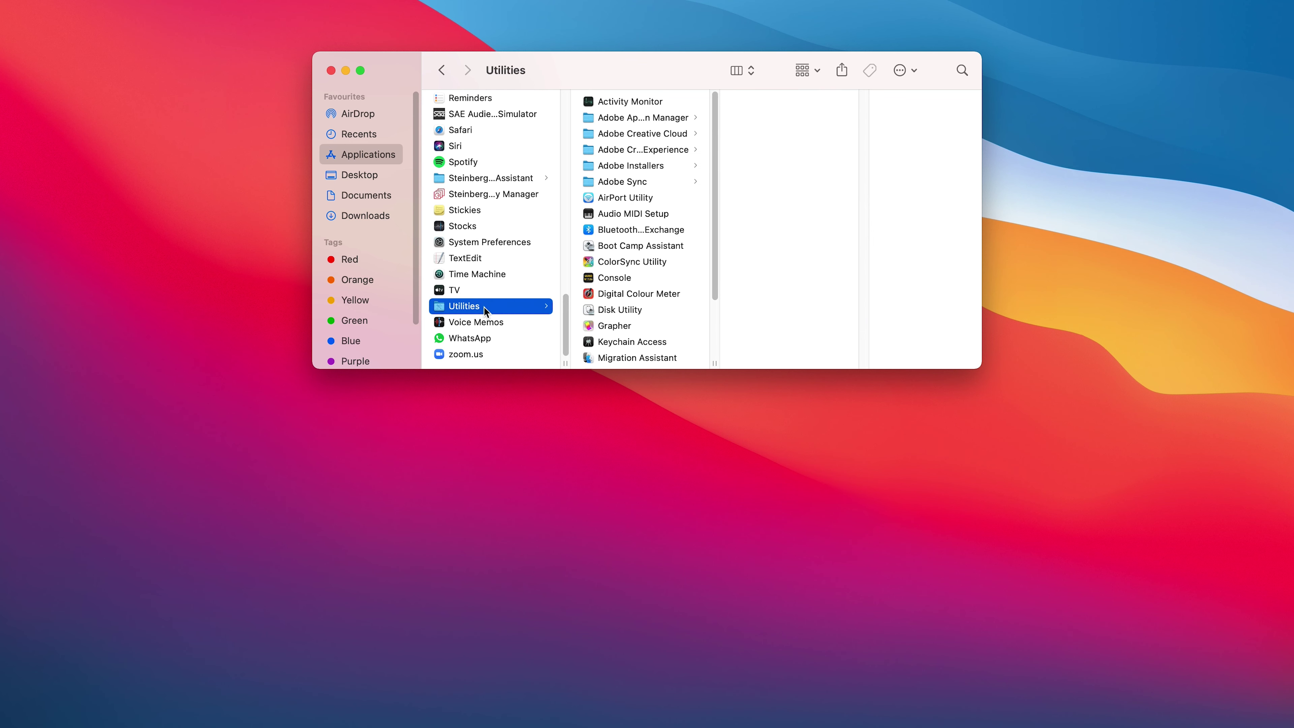
{"action": "double_click", "coordinate": [618, 214]}
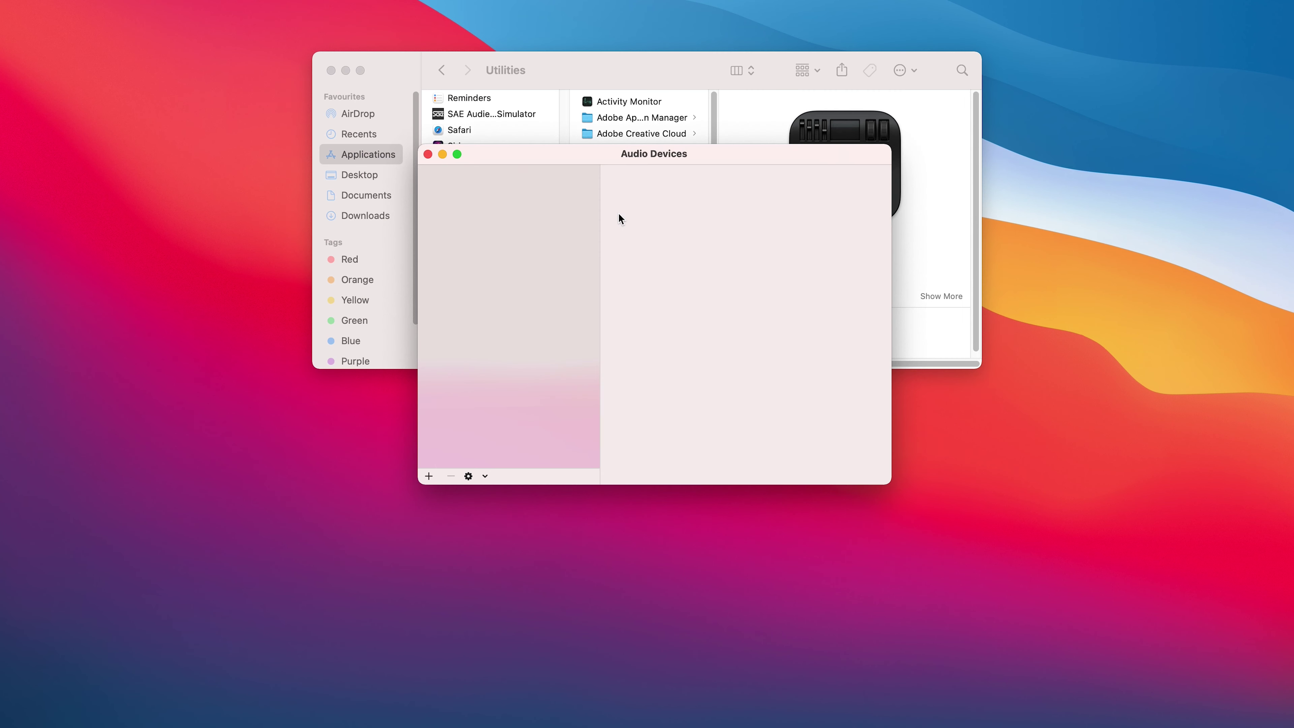
{"action": "left_click", "coordinate": [332, 70]}
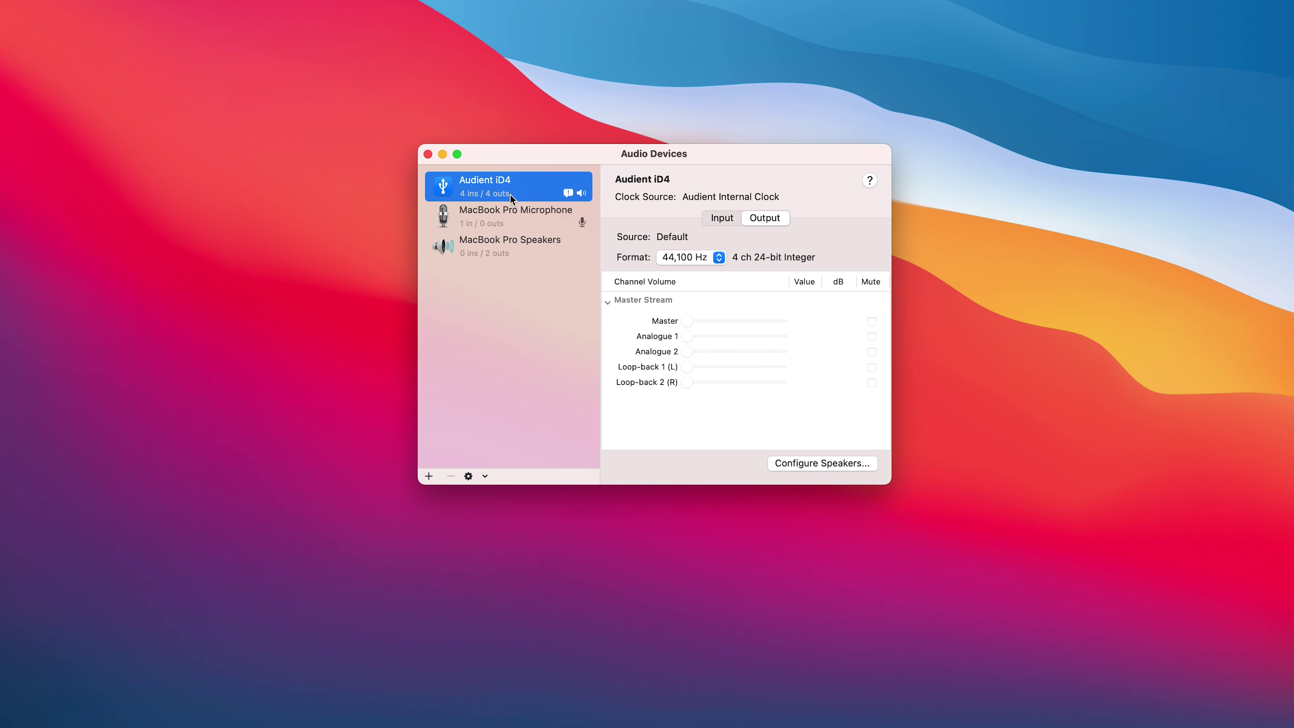
Route the iD4's left speaker to Loop-back 1 (L) and right speaker to Loop-back 2 (R)
{"action": "left_click", "coordinate": [791, 462]}
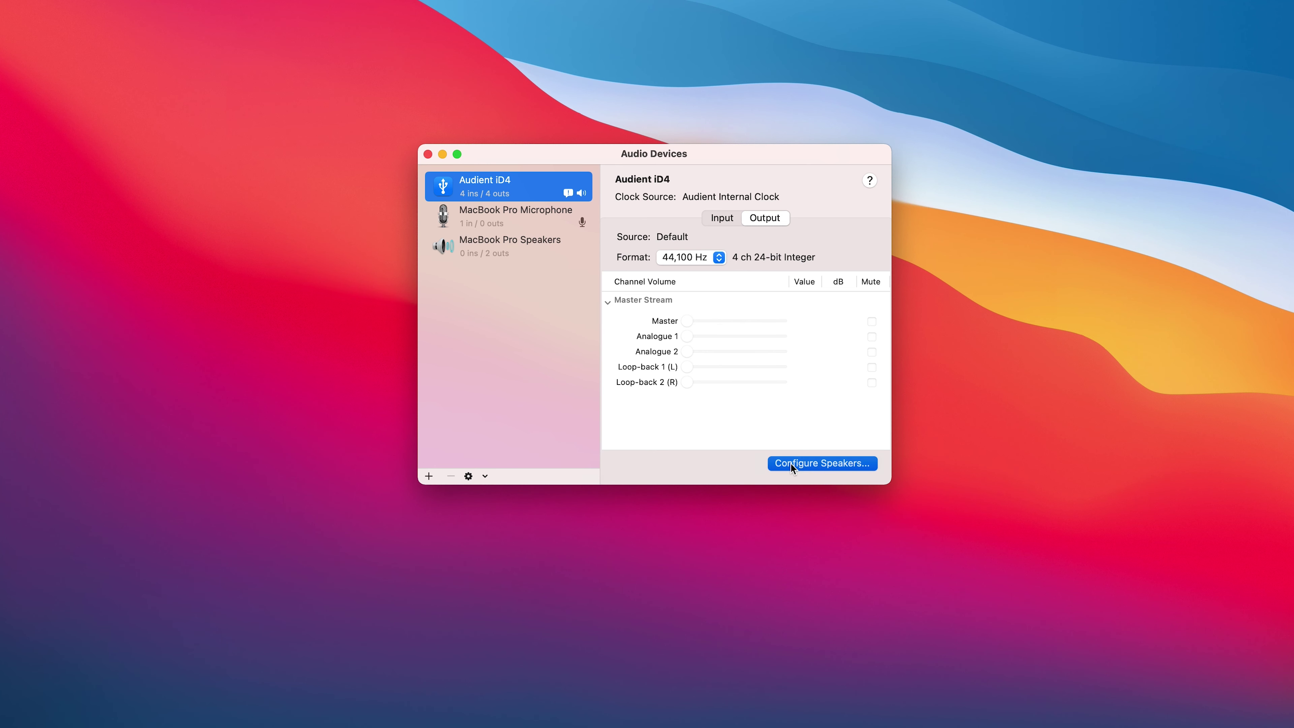
{"action": "left_click", "coordinate": [692, 463]}
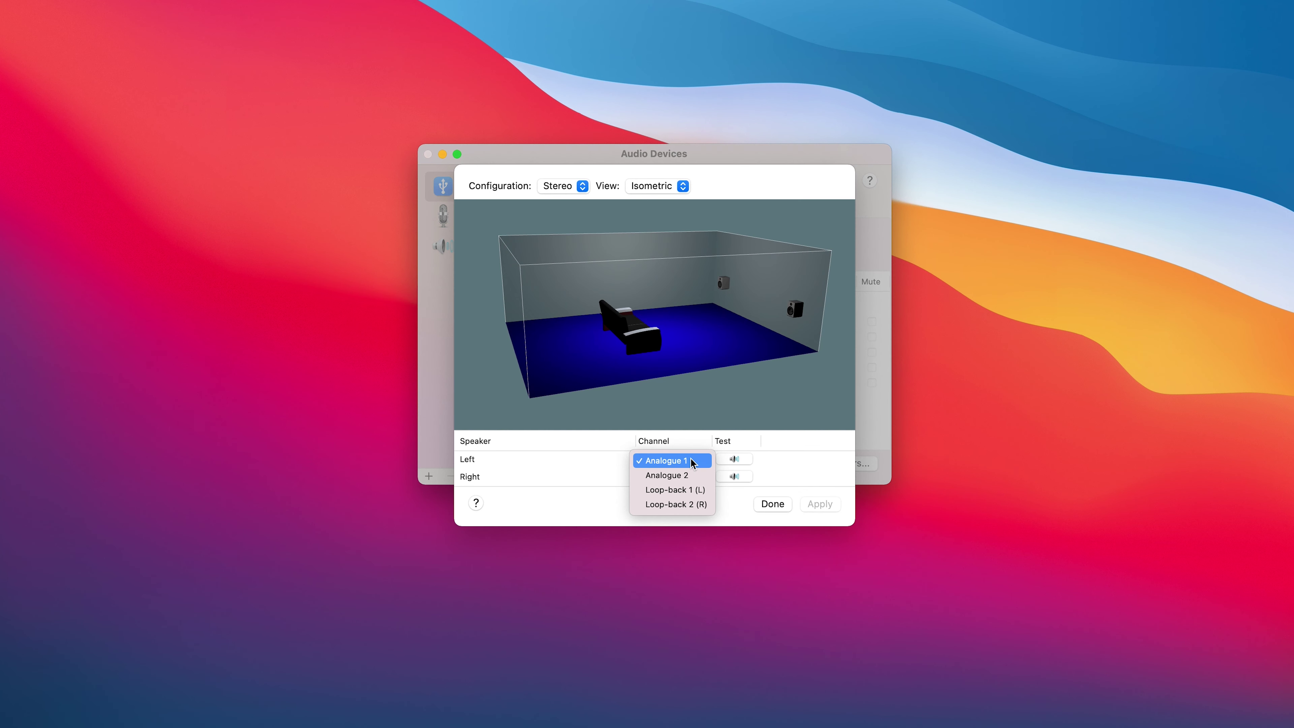
{"action": "left_click", "coordinate": [675, 490]}
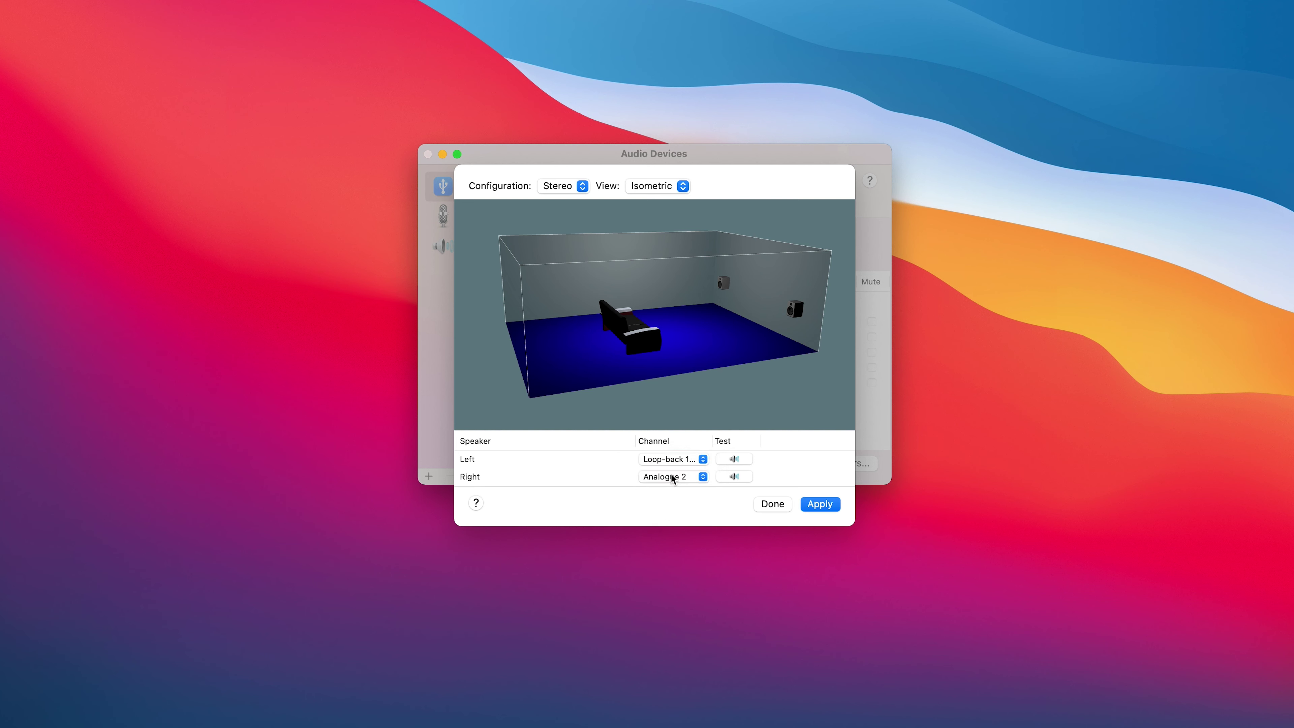
{"action": "left_click", "coordinate": [673, 478]}
{"action": "left_click", "coordinate": [662, 507]}
{"action": "left_click", "coordinate": [773, 503]}
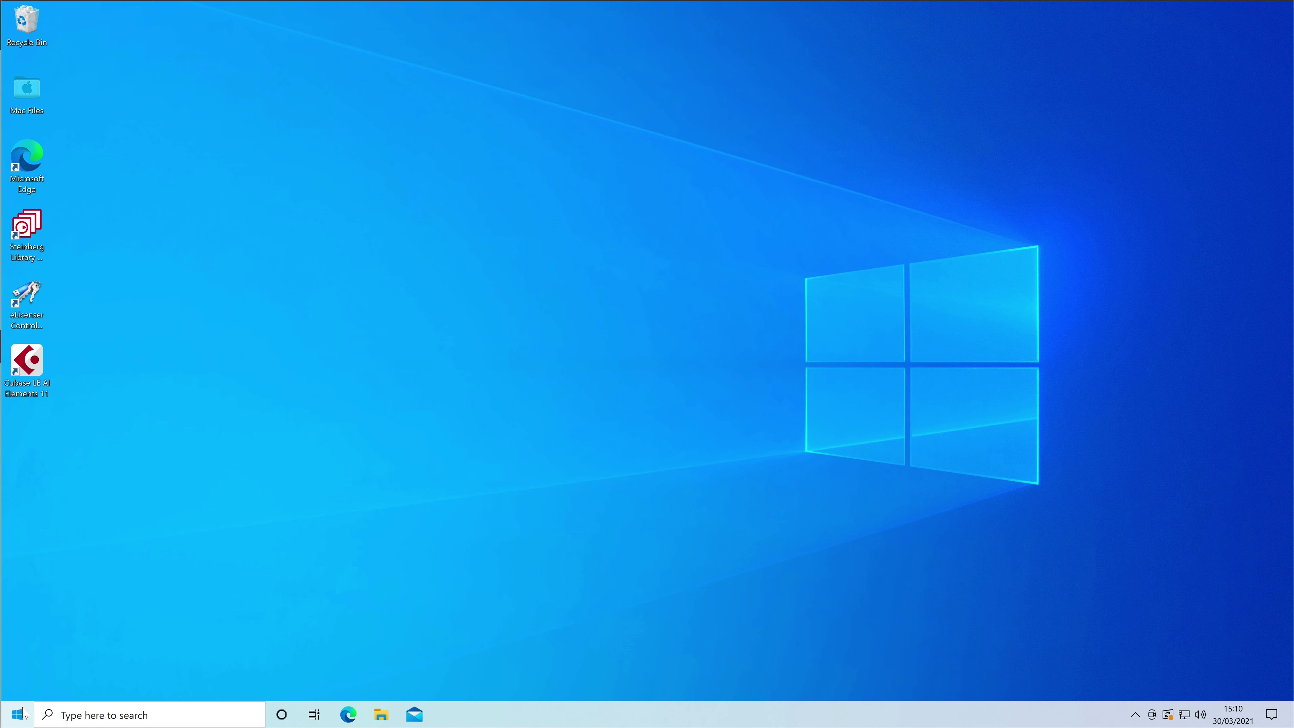
{"action": "left_click", "coordinate": [18, 714]}
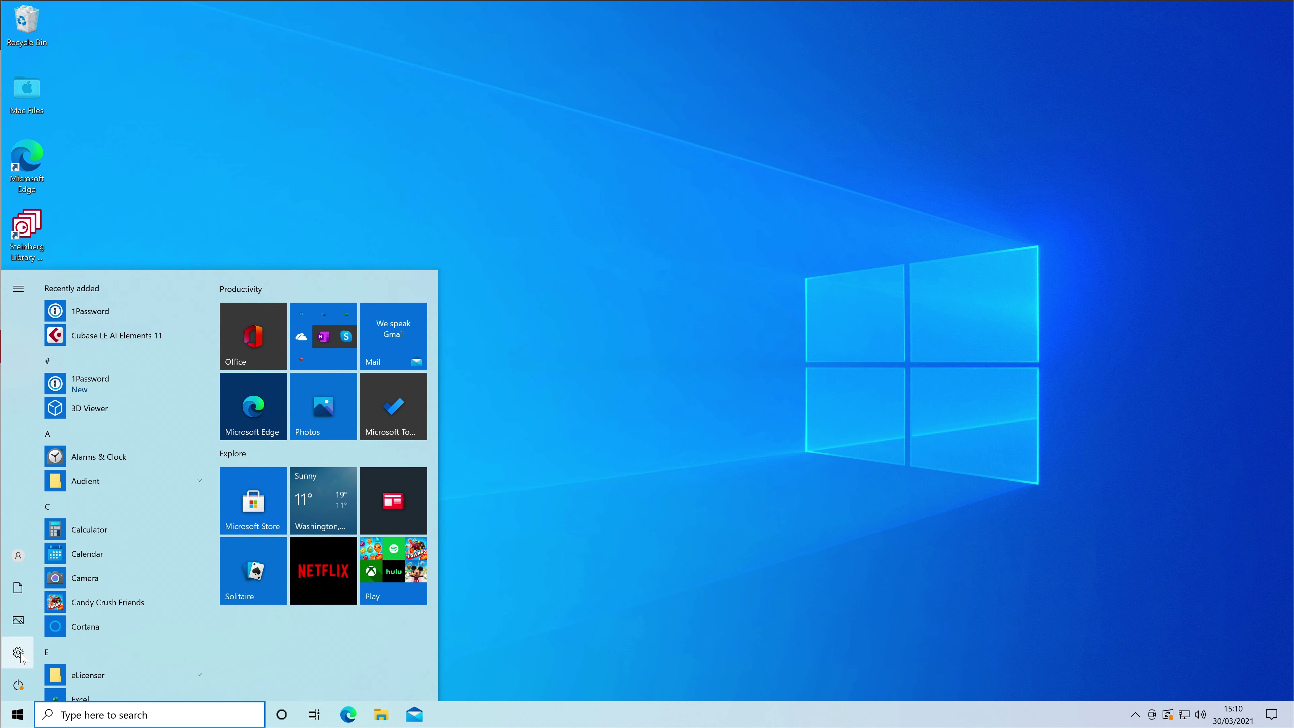
{"action": "left_click", "coordinate": [19, 653]}
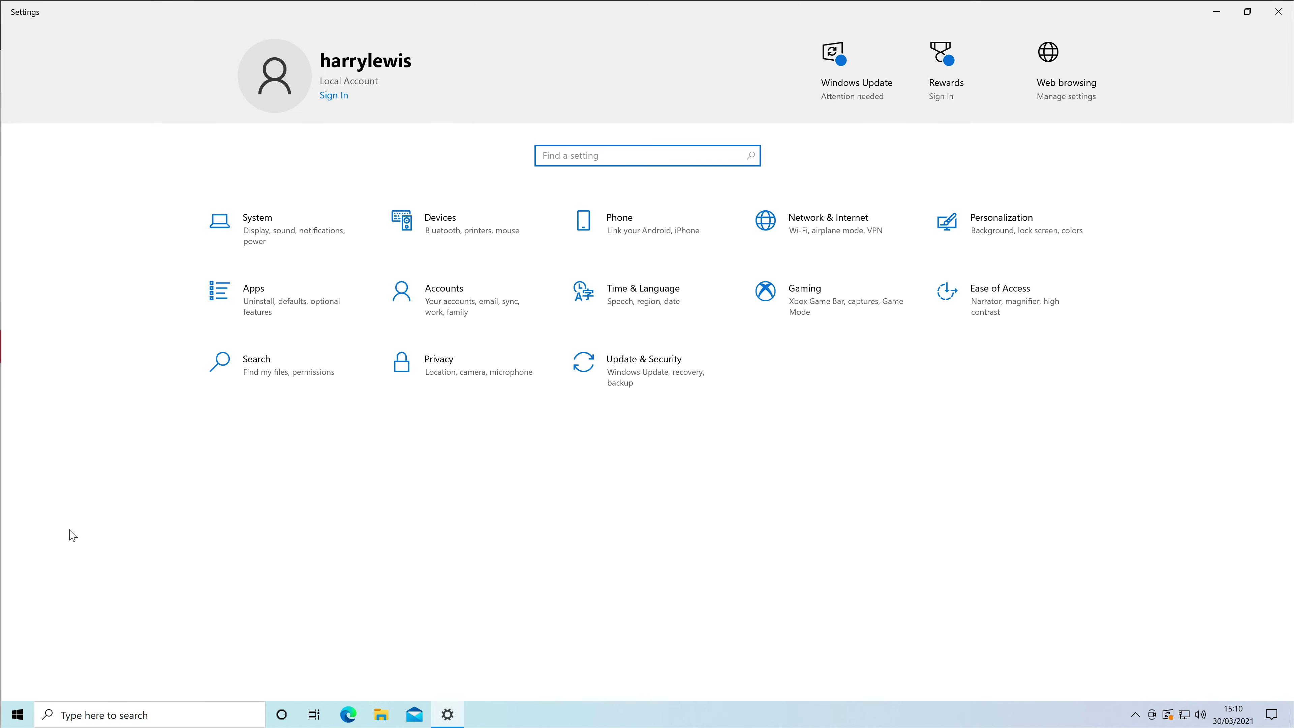
Choose Loop-back 1/2 (2- Audient iD4) as the output device under System > Sound
{"action": "left_click", "coordinate": [275, 224]}
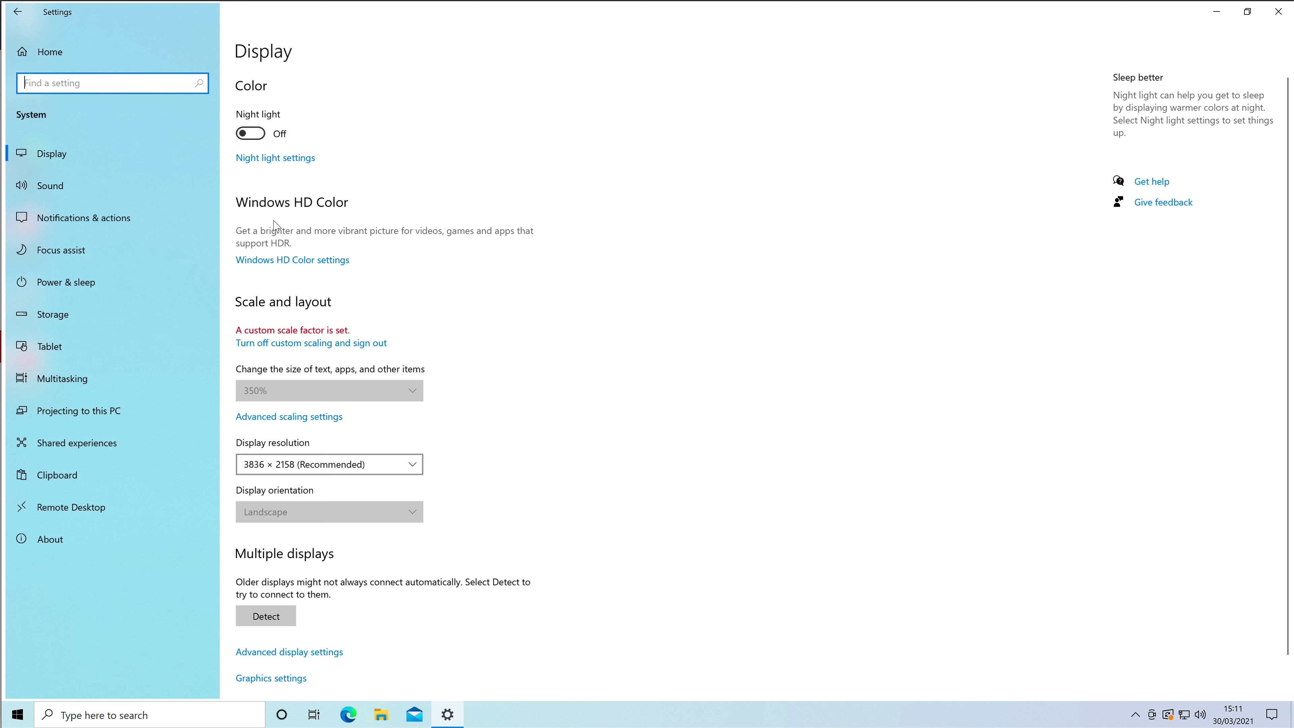
{"action": "left_click", "coordinate": [89, 198]}
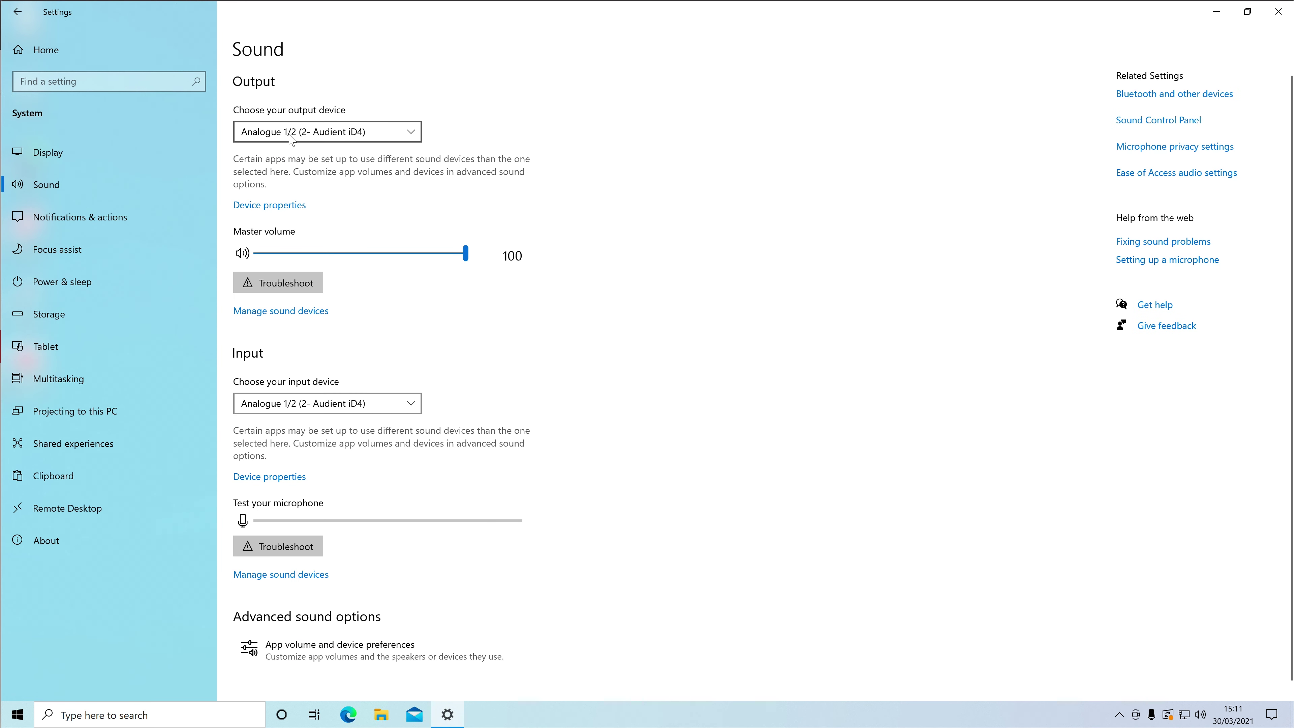
{"action": "left_click", "coordinate": [289, 133]}
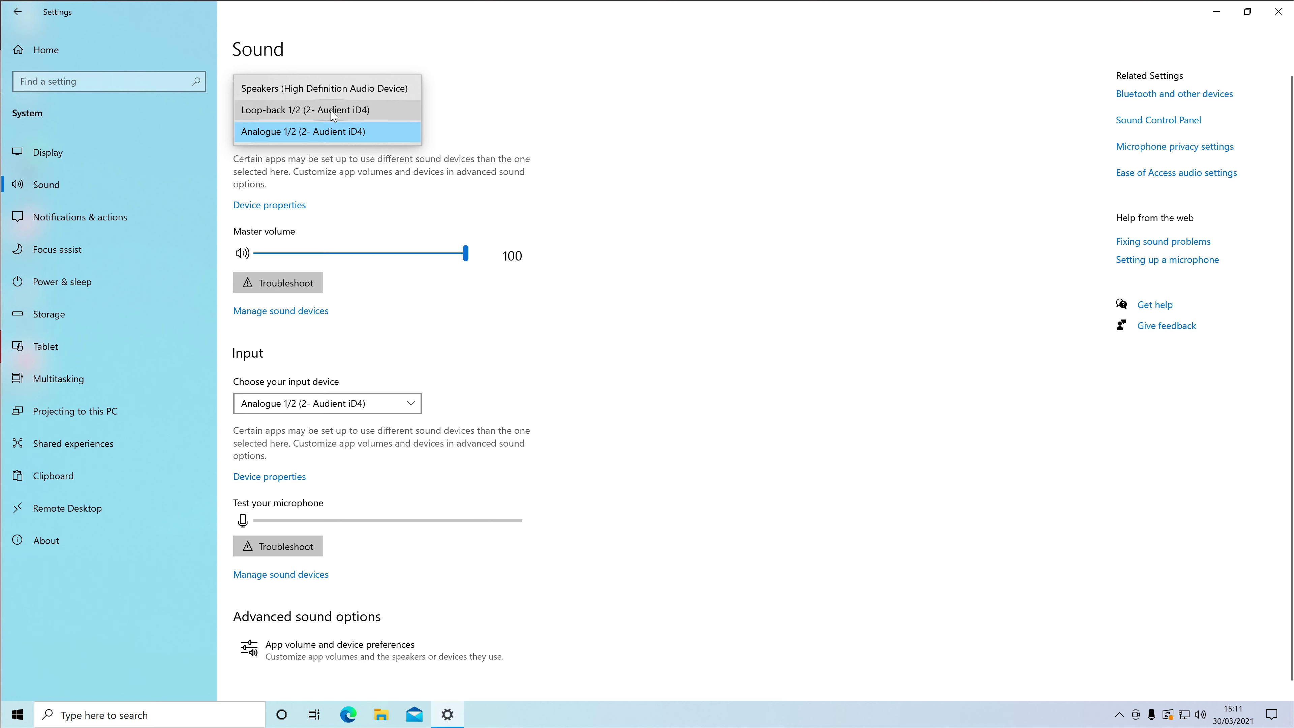
{"action": "left_click", "coordinate": [332, 110]}
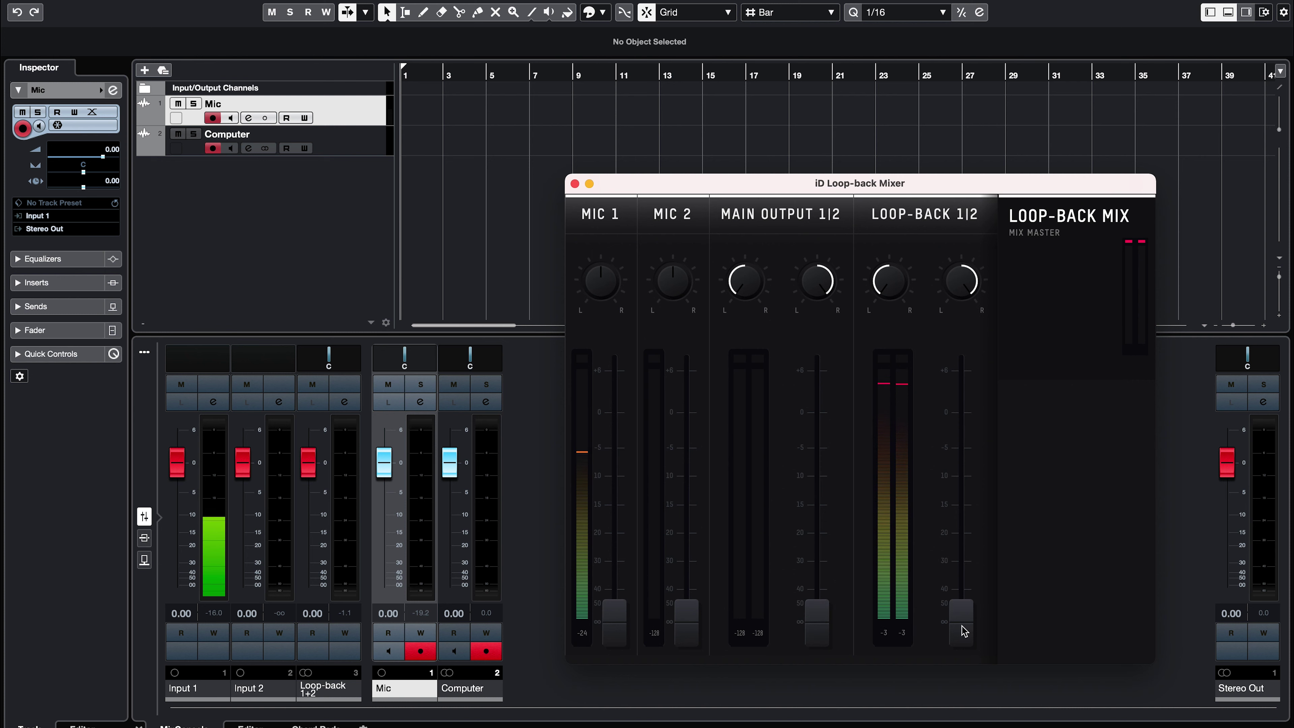
Raise the LOOP-BACK 1|2 fader to about 0 dB and start recording the Mic and Computer tracks
{"action": "left_click_drag", "start_coordinate": [964, 632], "coordinate": [967, 507]}
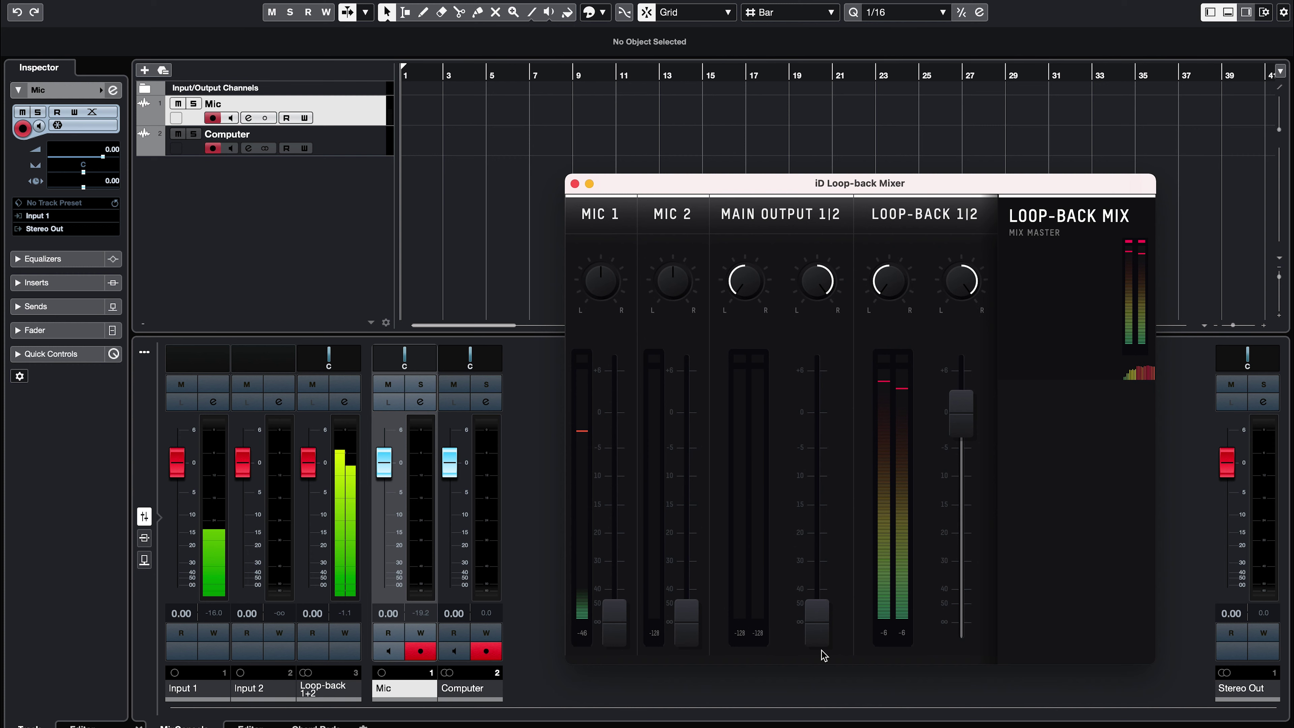
{"action": "key", "text": "super+Tab"}
{"action": "key", "text": "KP_Multiply"}
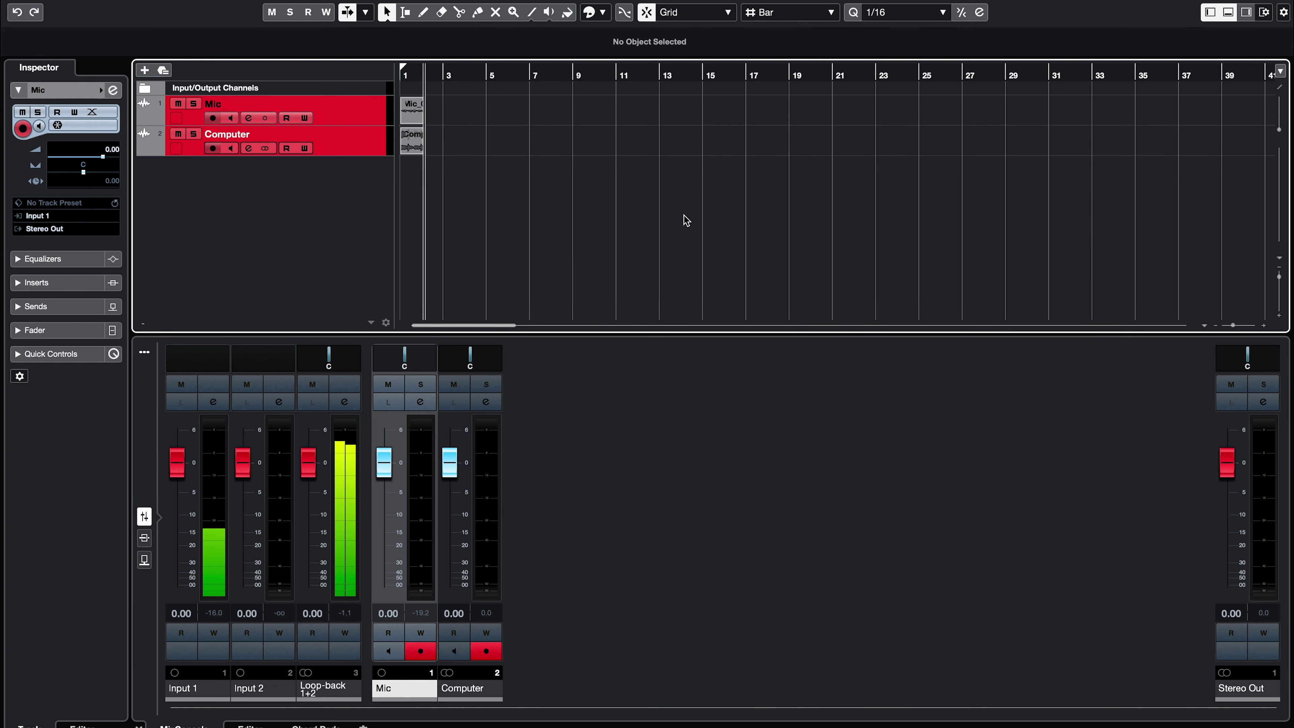
While Cubase records, bring MIC 1 up to about -25 and LOOP-BACK 1|2 to about -3
{"action": "key", "text": "super+Tab"}
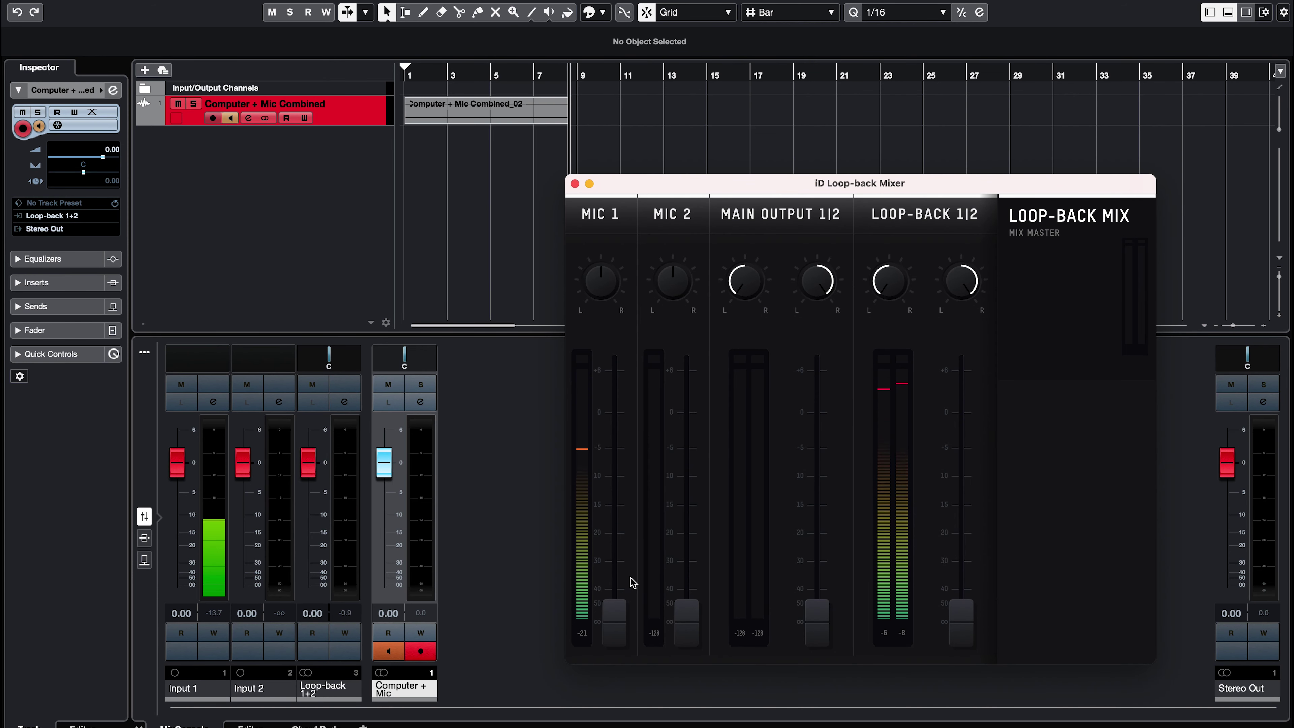
{"action": "left_click_drag", "start_coordinate": [615, 617], "coordinate": [621, 419]}
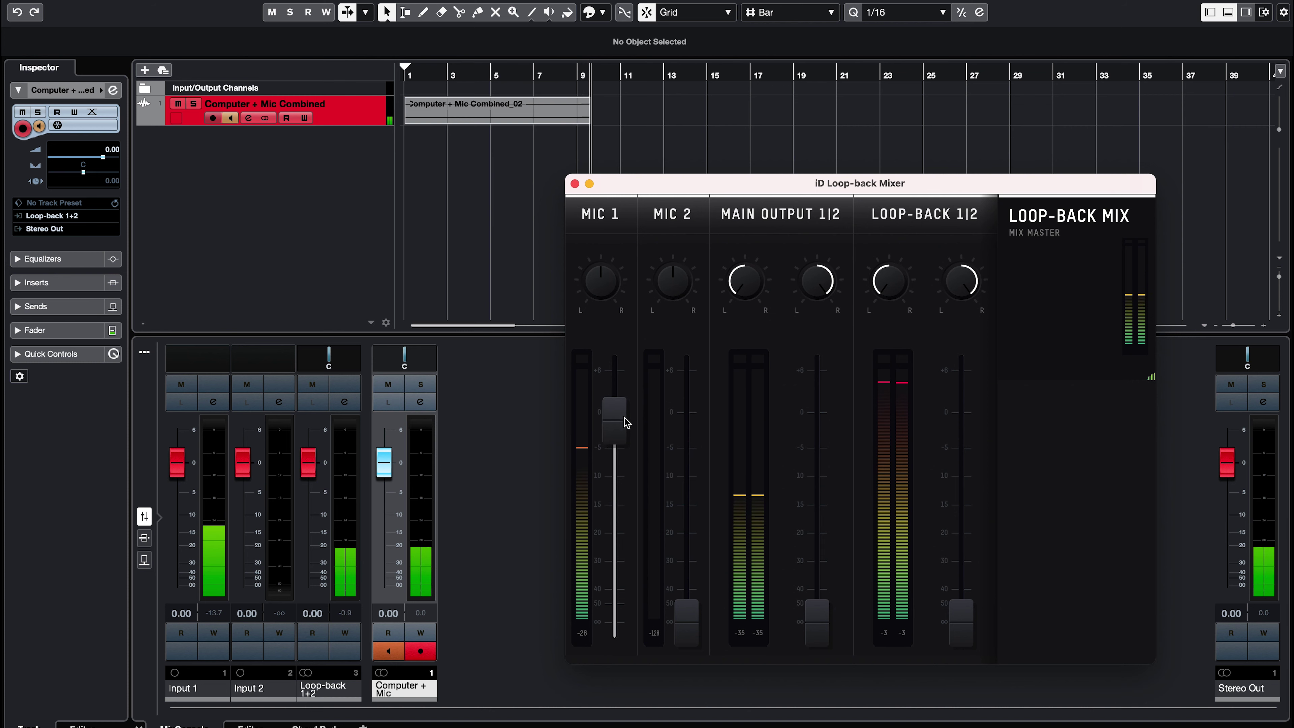
{"action": "left_click_drag", "start_coordinate": [967, 618], "coordinate": [978, 438]}
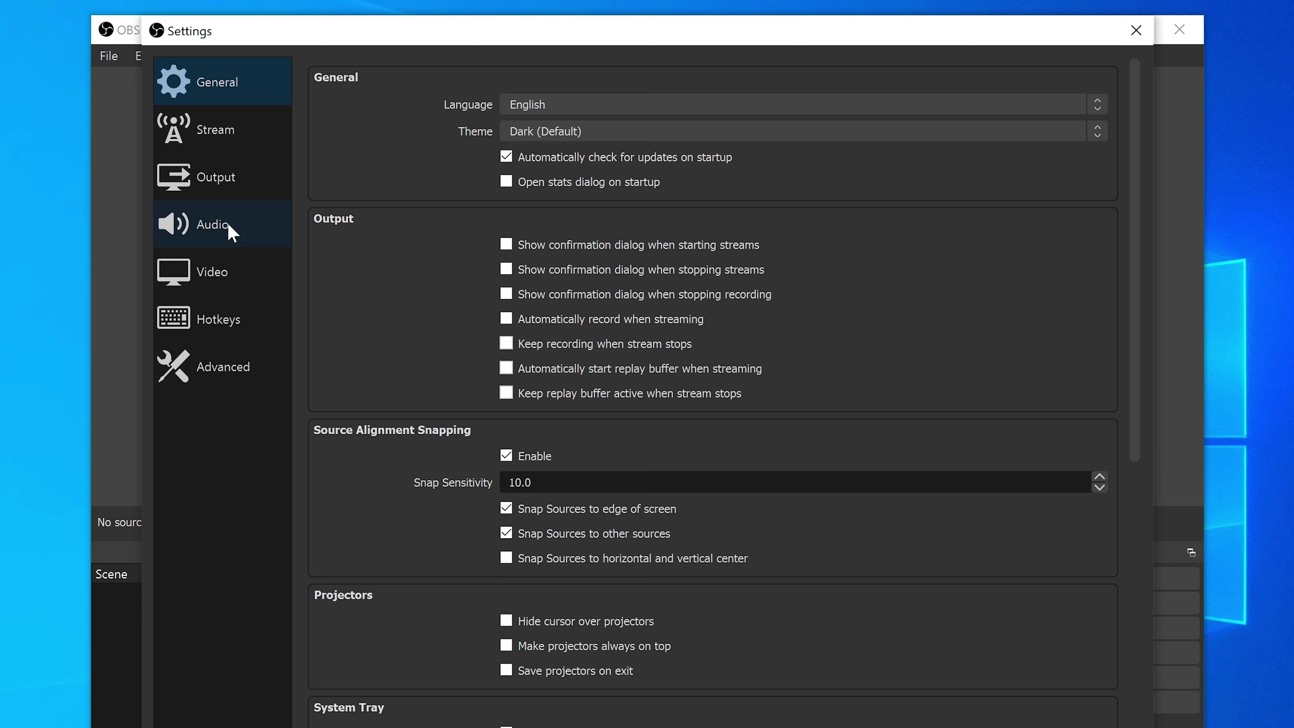
{"action": "left_click", "coordinate": [232, 232]}
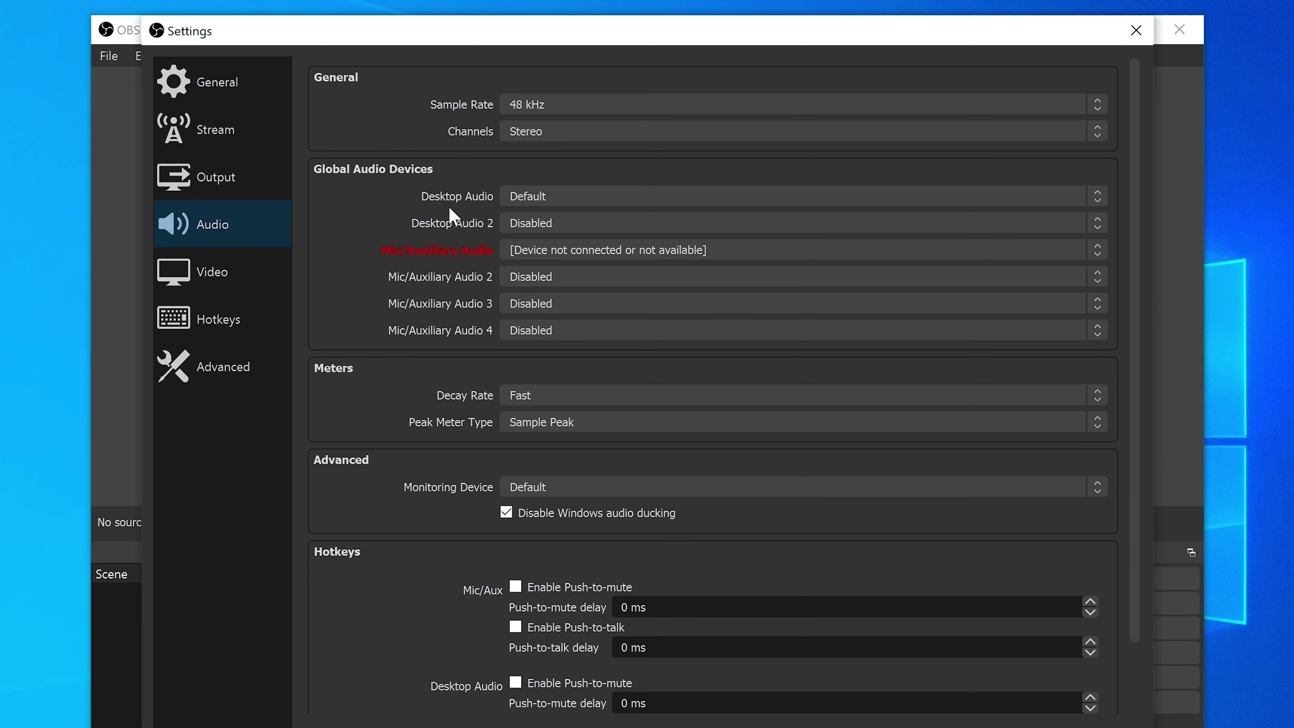
Pick Loop-back 1/2 (2- Audient iD4) from the Desktop Audio dropdown in OBS
{"action": "left_click", "coordinate": [544, 199]}
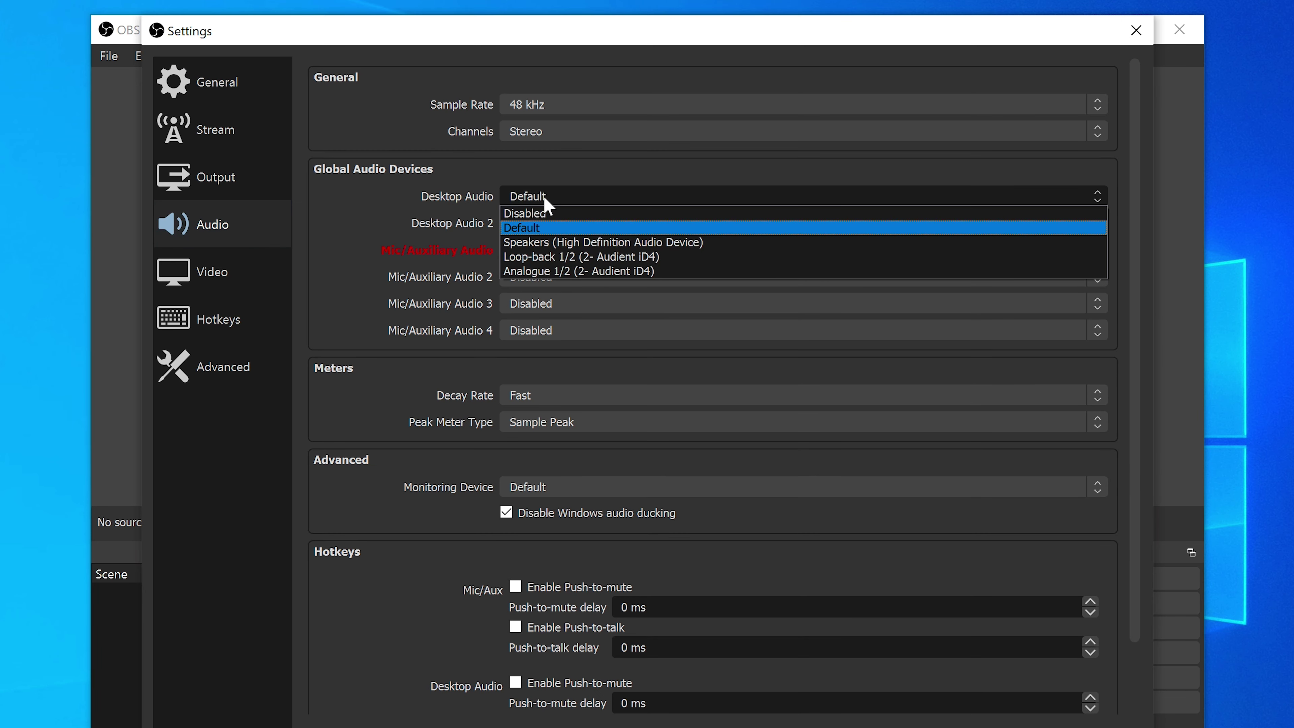
{"action": "left_click", "coordinate": [551, 257]}
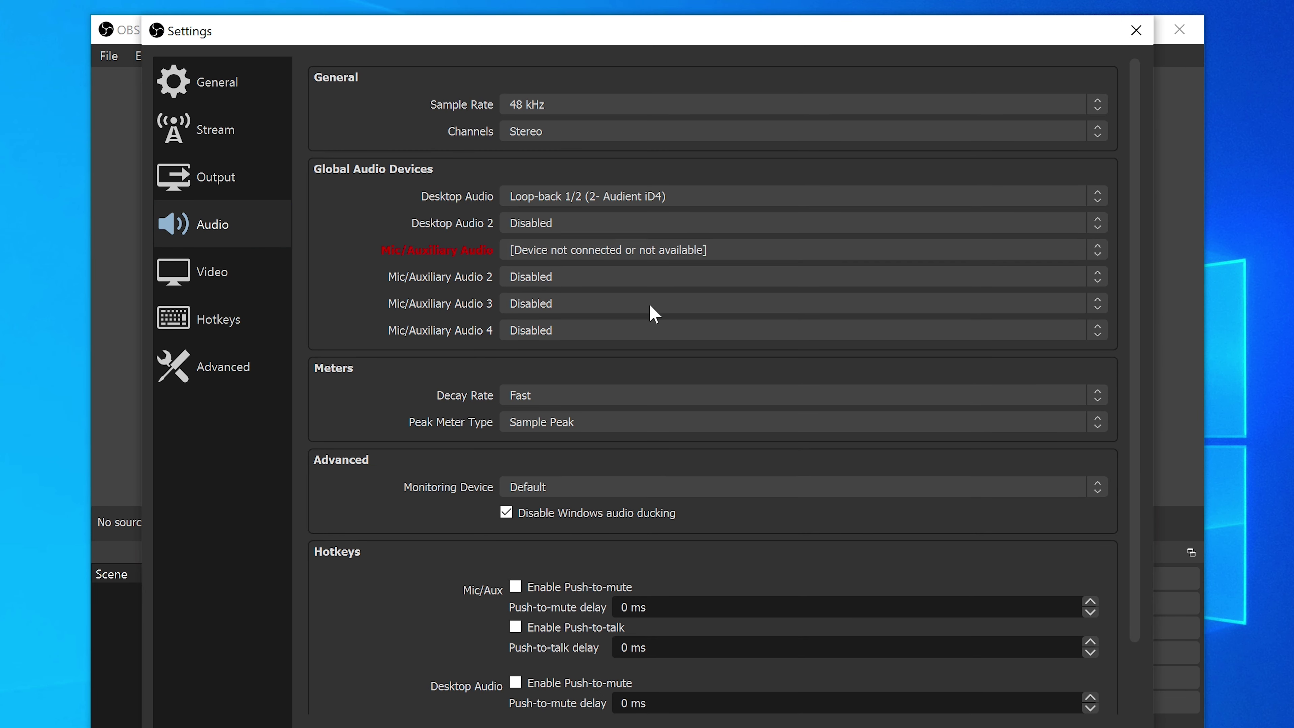